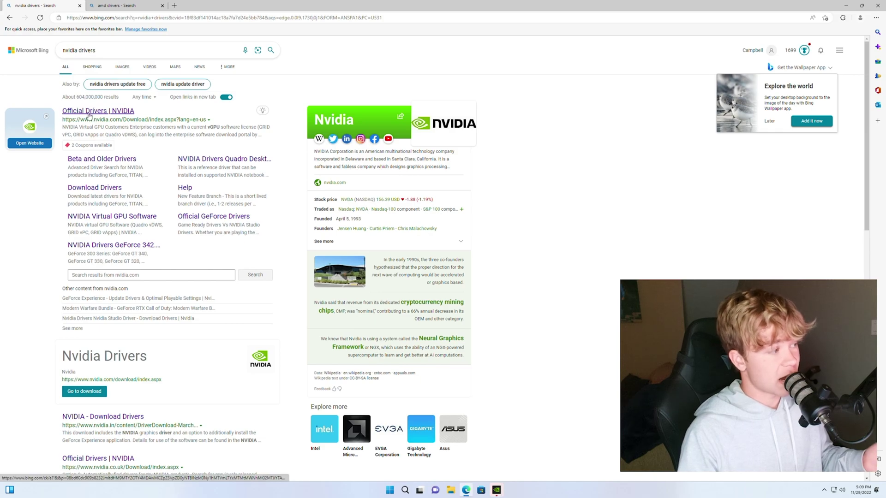
Search NVIDIA's driver page for the RTX 4090 on Windows 11, finding Game Ready Driver 526.98.
click(89, 114)
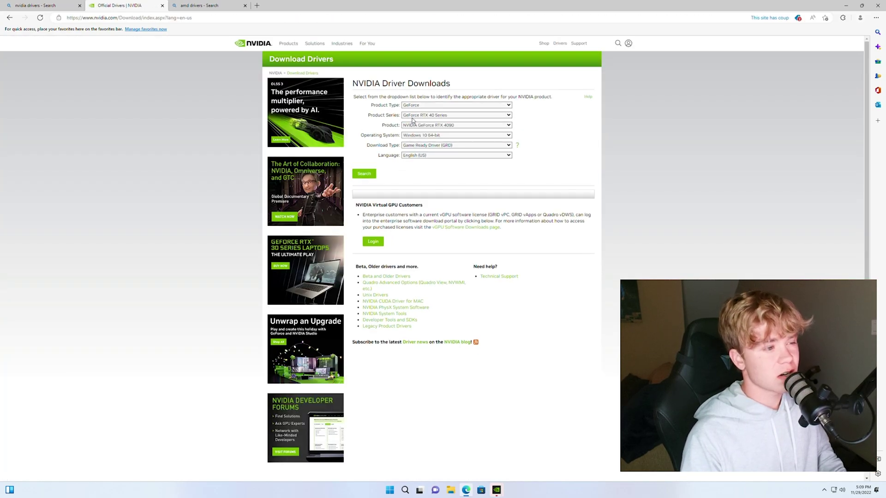
click(420, 135)
click(415, 148)
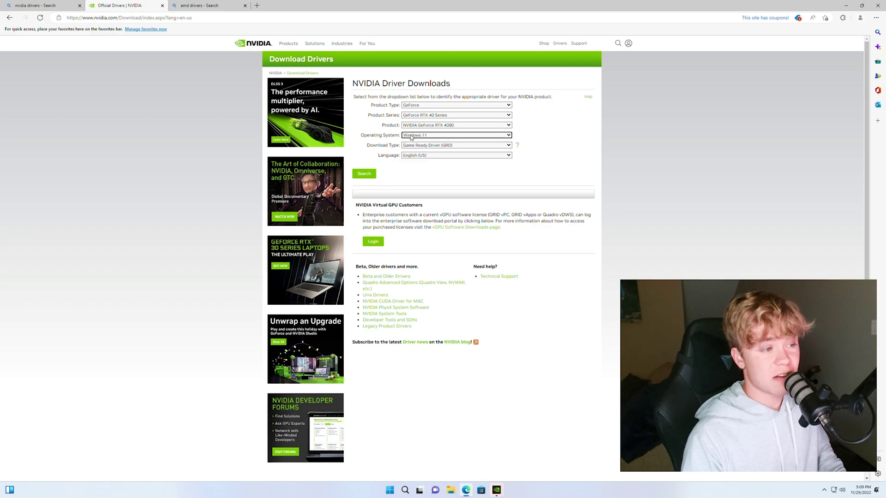
click(365, 174)
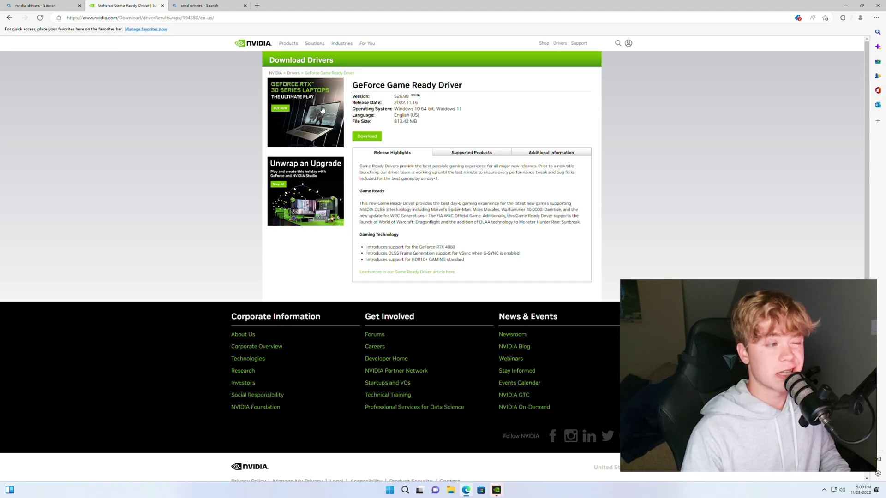
Open AMD Drivers and Support and submit Graphics > RX 6000 Series > RX 6900 Series > RX 6950 XT.
click(203, 5)
click(168, 113)
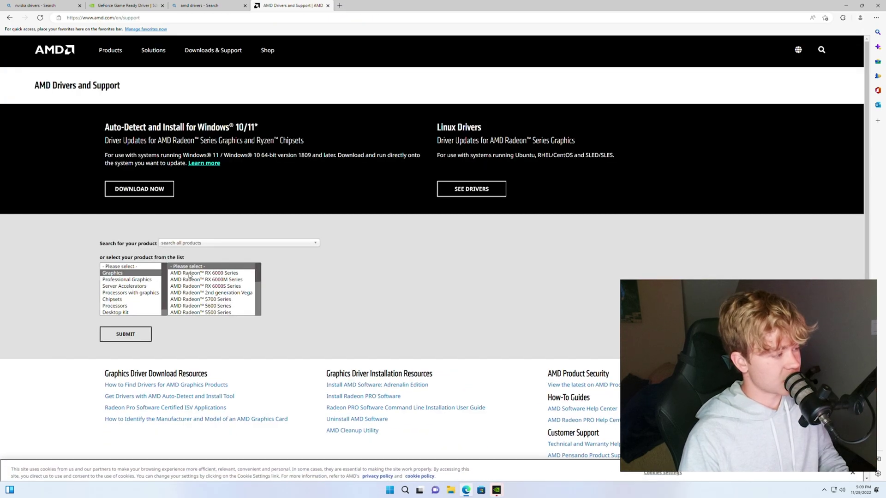
click(200, 273)
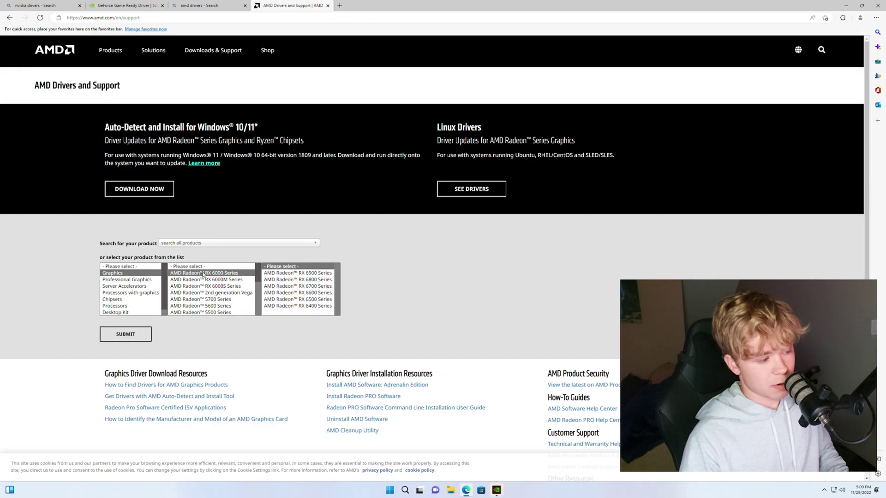
click(277, 272)
click(373, 275)
click(148, 338)
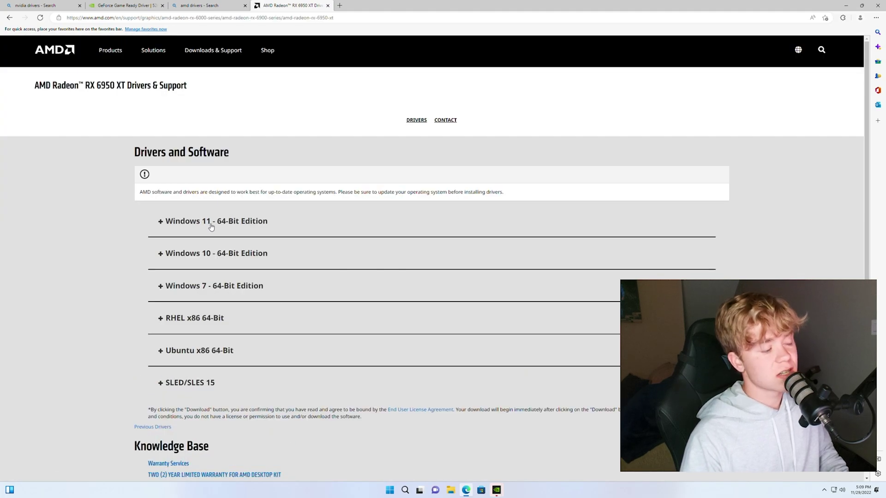
Expand the Windows 11 64-bit drivers and review Adrenalin 22.11.1 and 22.5.1 Recommended entries.
click(211, 223)
scroll(309, 296, down, 3)
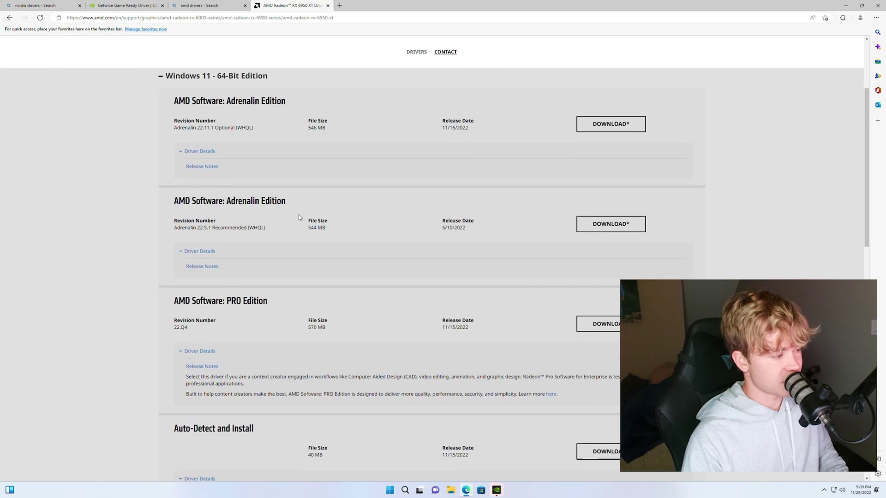
scroll(301, 218, up, 2)
scroll(301, 224, down, 2)
drag(267, 229, 173, 225)
click(377, 169)
drag(428, 133, 472, 121)
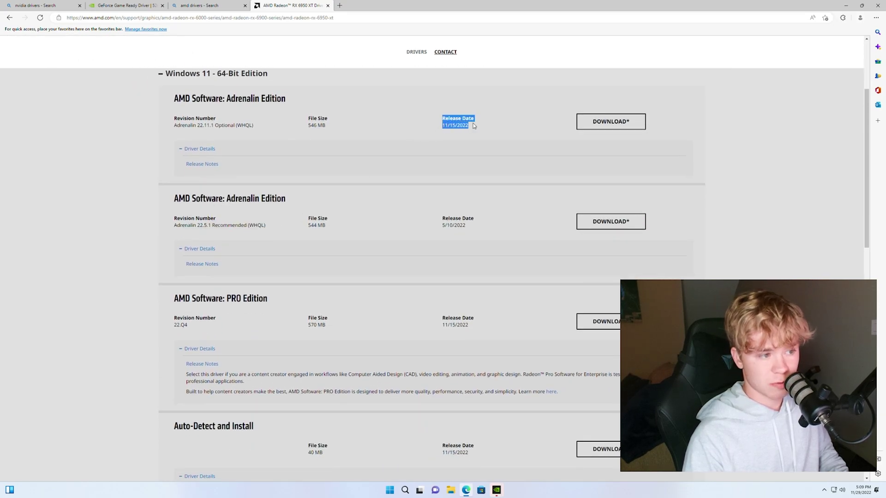
click(387, 121)
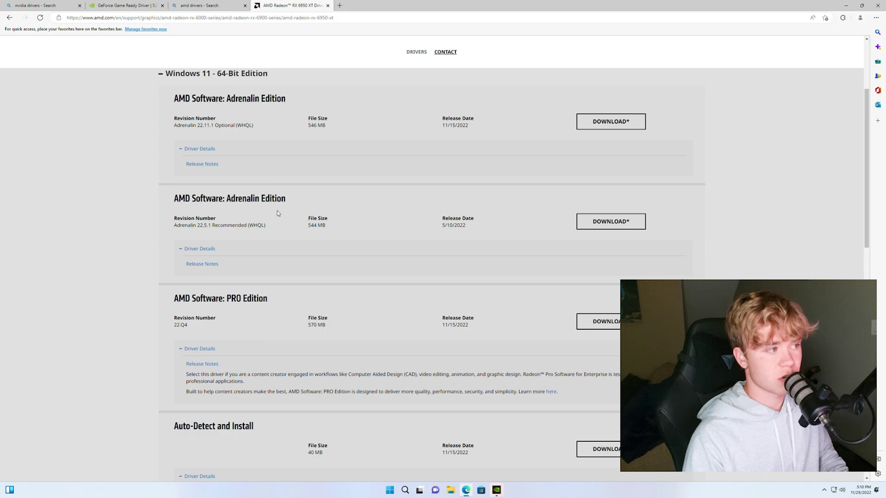
Submit Chipsets > AMD Socket AM5 > X670E and expand the Windows 11 64-bit chipset driver 4.11.15.342.
scroll(272, 198, up, 5)
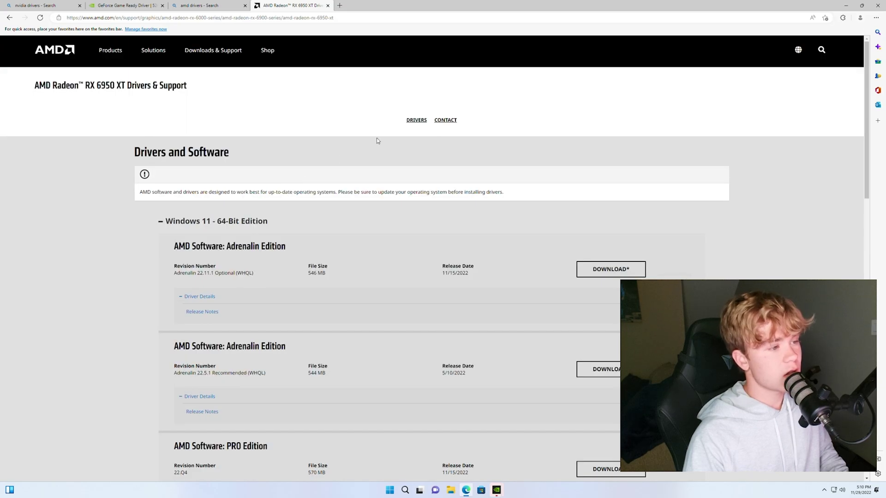
click(414, 121)
key(alt+Left)
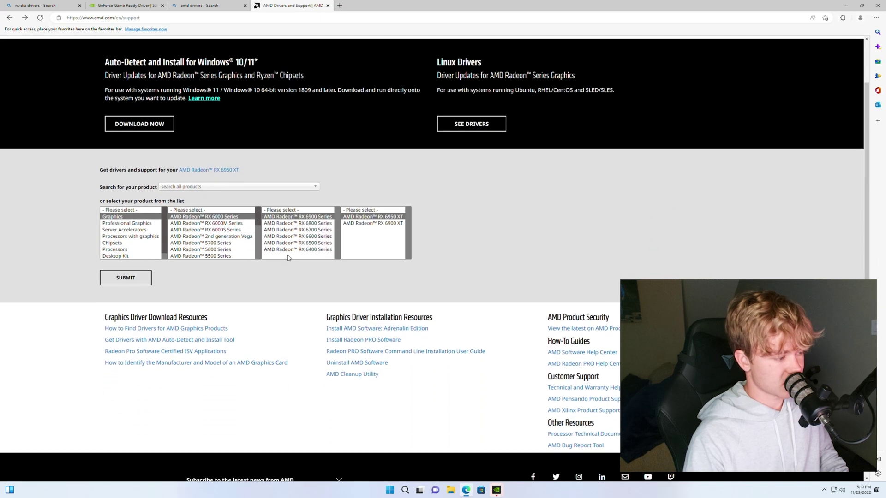
click(112, 241)
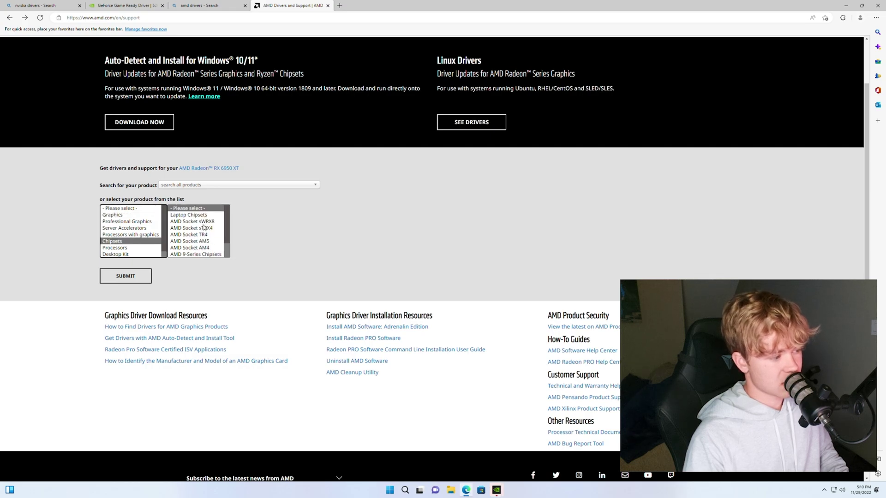
scroll(205, 229, down, 2)
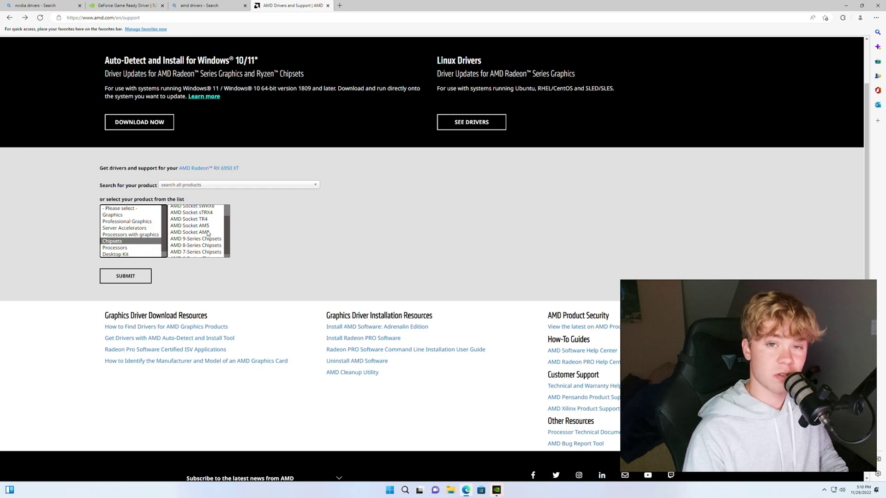
click(208, 233)
click(202, 227)
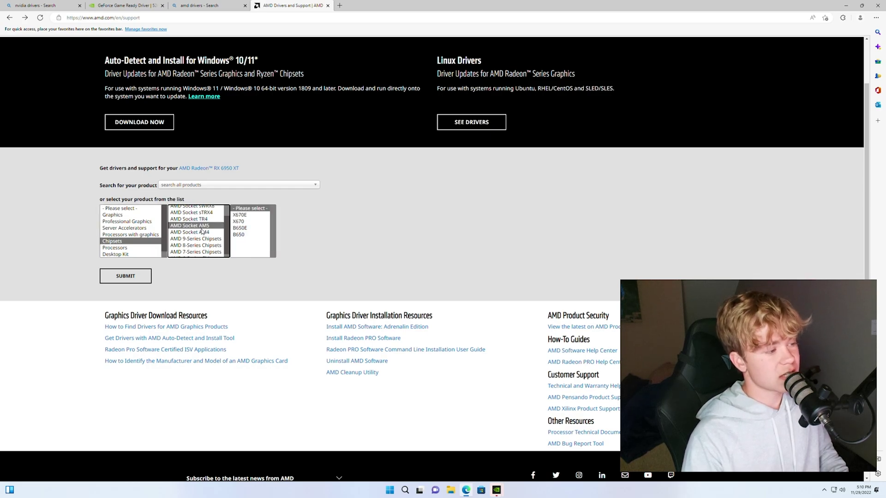
click(248, 215)
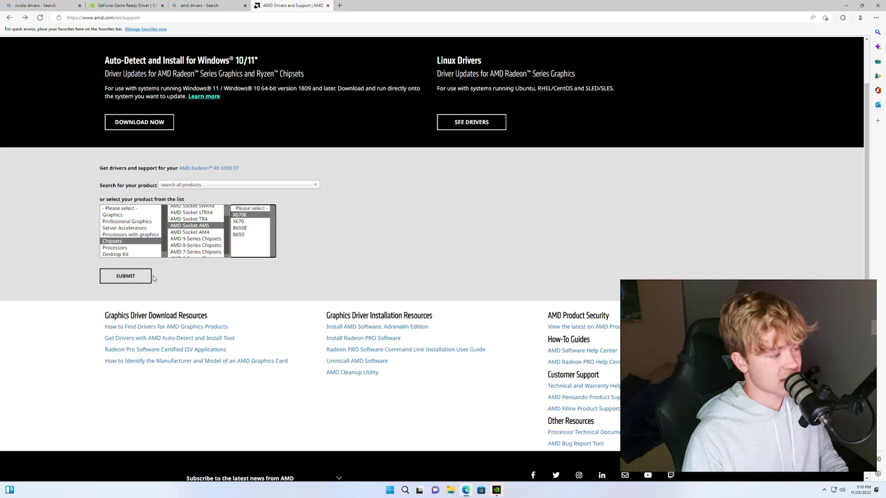
click(148, 277)
click(205, 226)
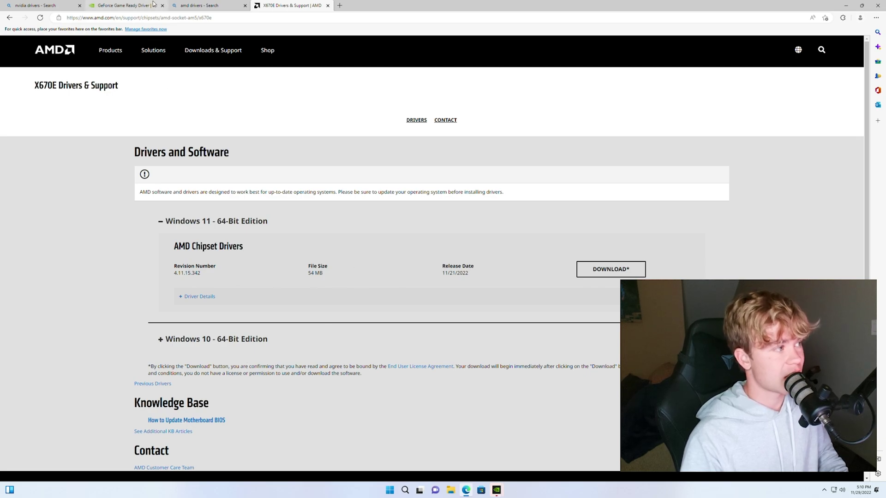
In Edge's System and performance settings, disable startup boost and hardware acceleration, and enable efficiency mode.
click(876, 18)
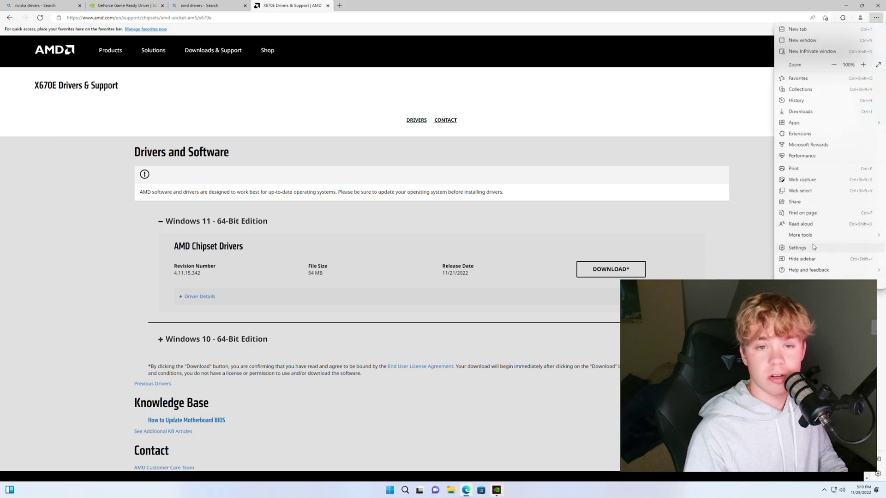
click(870, 18)
click(875, 17)
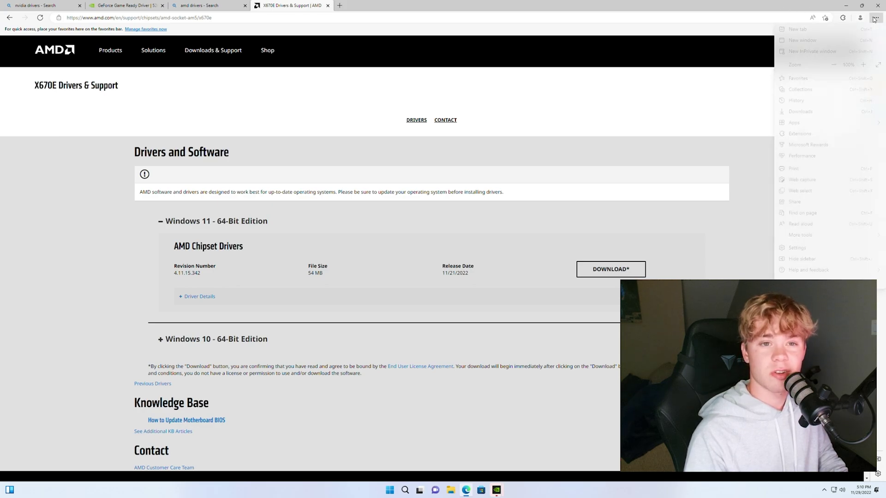
click(797, 248)
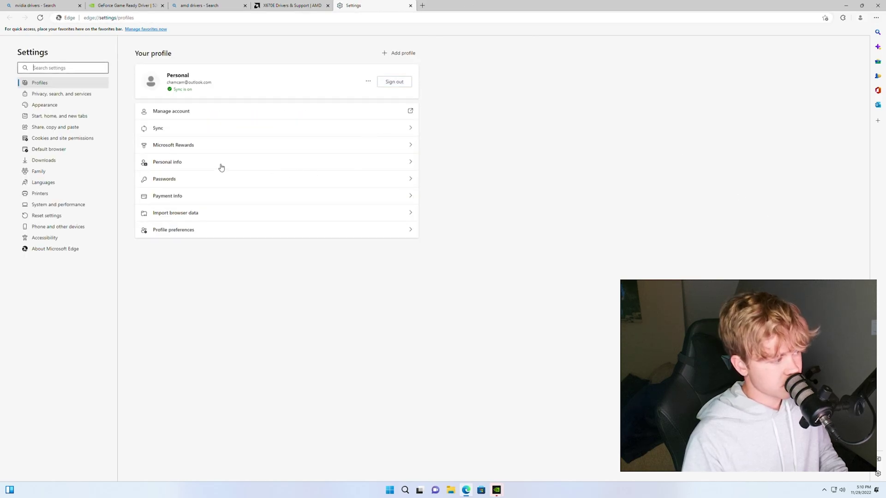
click(50, 205)
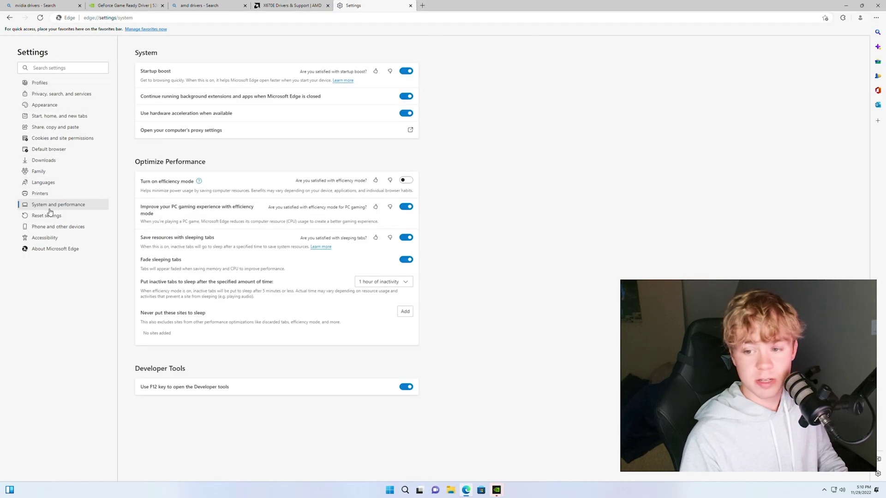
click(406, 73)
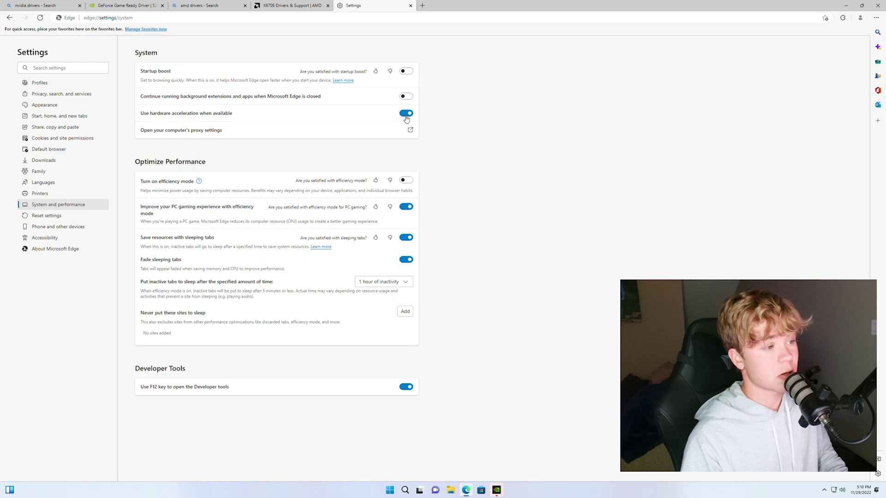
click(406, 113)
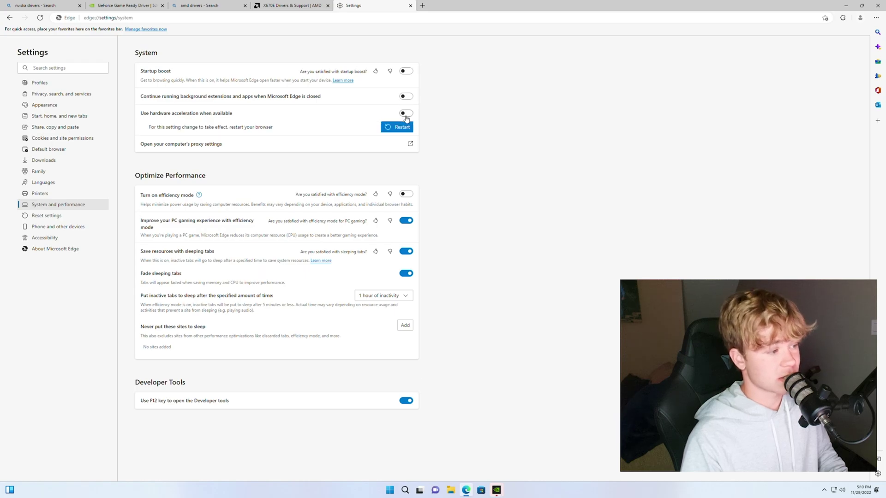
click(409, 196)
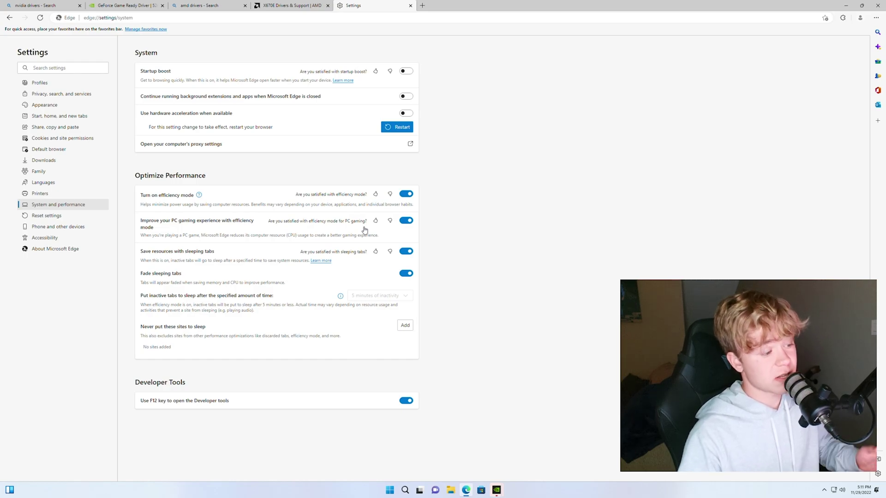
Go to Edge's Privacy, search, and services > Address bar and search settings.
click(47, 149)
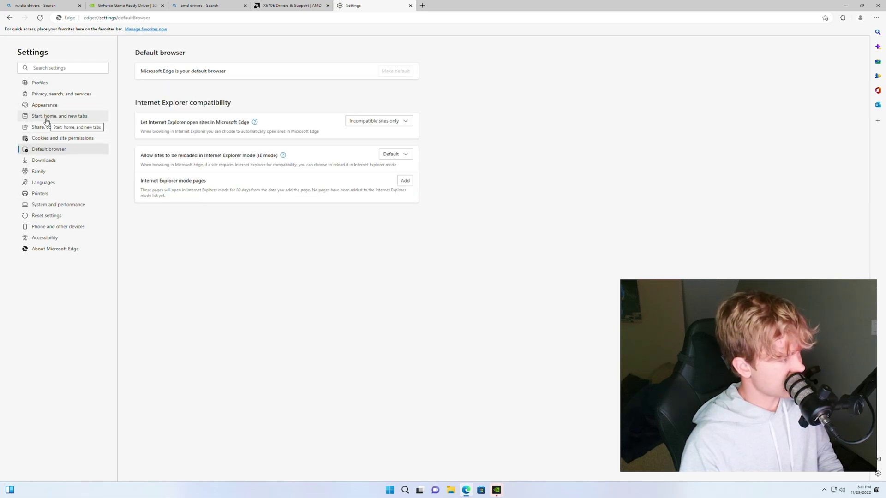
click(50, 94)
scroll(241, 287, down, 7)
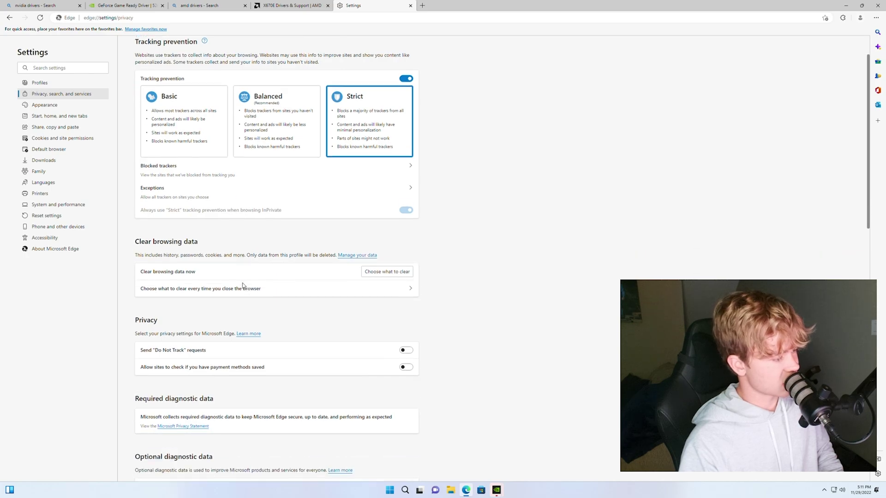
scroll(240, 288, down, 2)
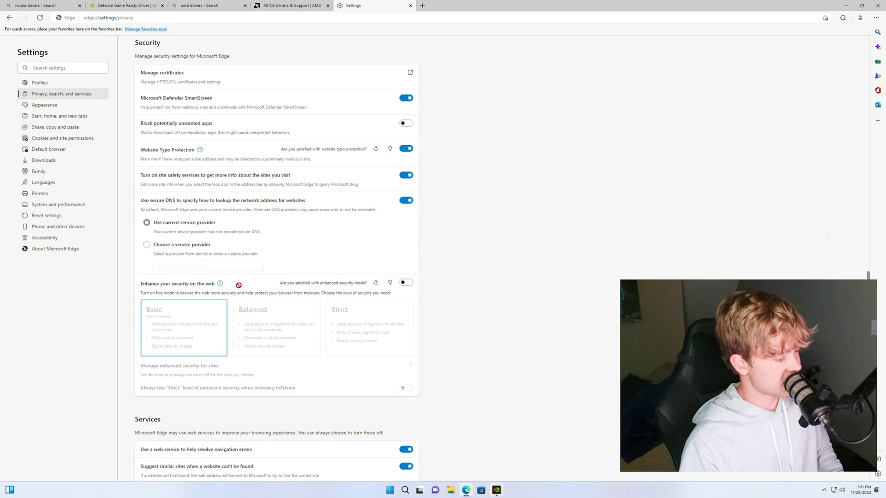
scroll(238, 285, down, 2)
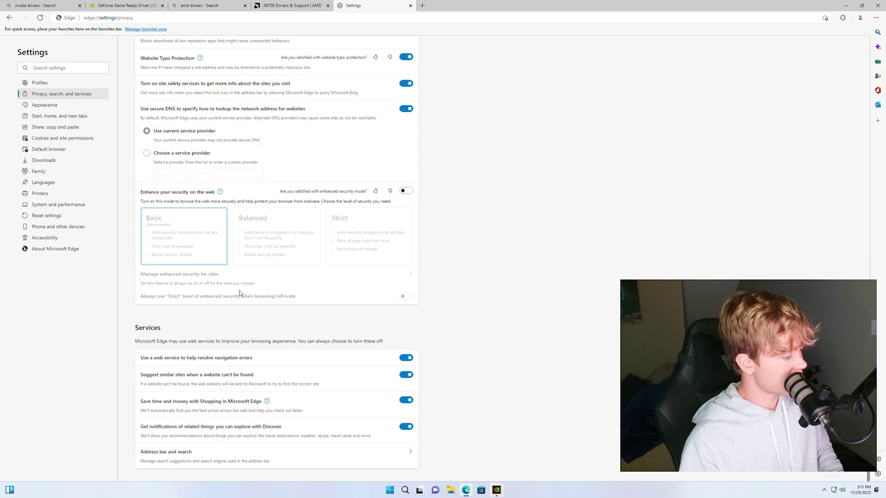
click(228, 458)
Set the address bar search engine to Google (Default).
click(373, 188)
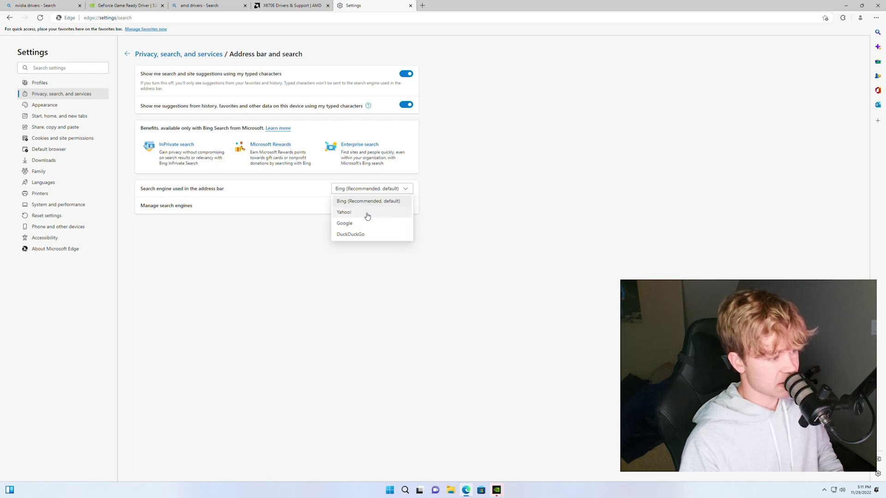
click(357, 222)
click(398, 190)
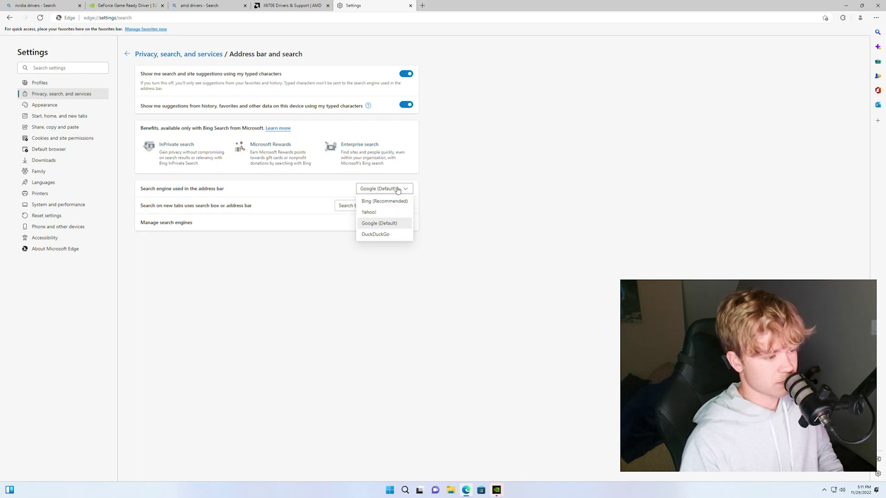
click(388, 224)
click(394, 190)
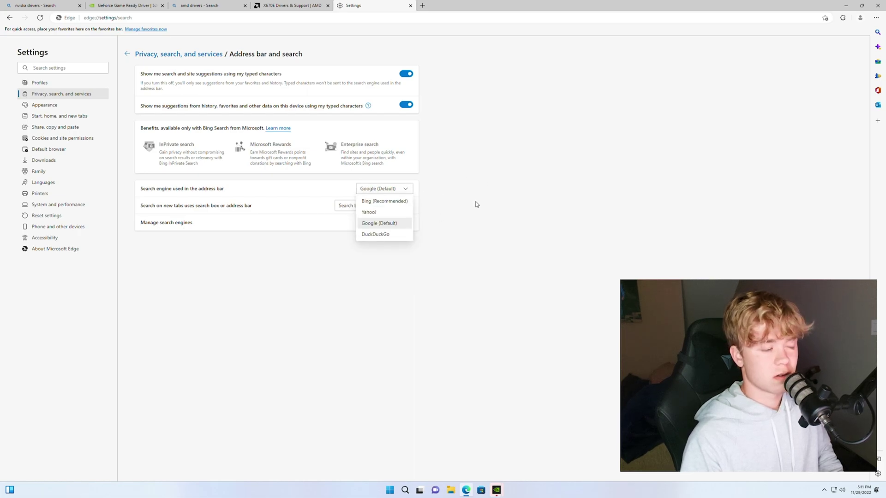
click(471, 204)
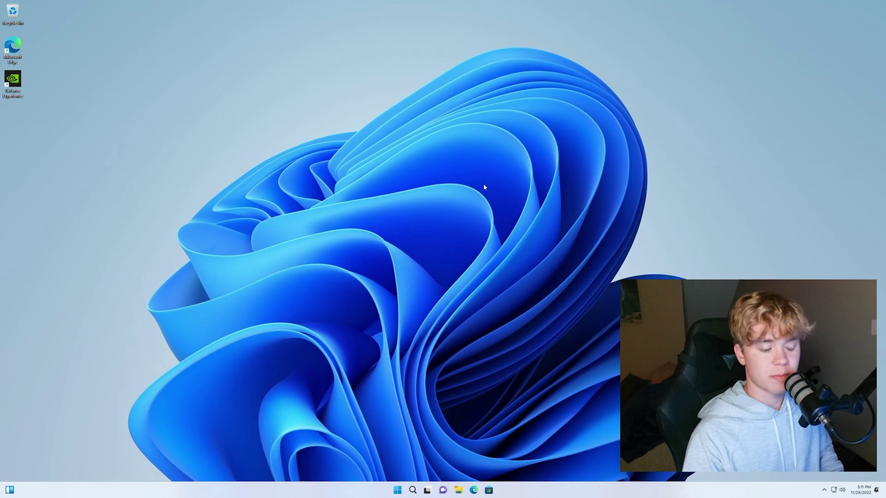
Open Windows Settings maximized and view System > Display > HDR to check HDR support.
right_click(397, 490)
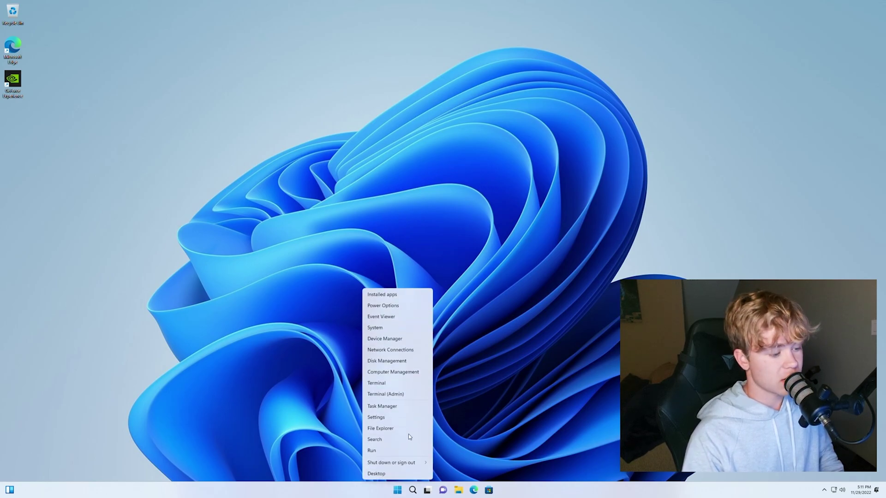
click(376, 417)
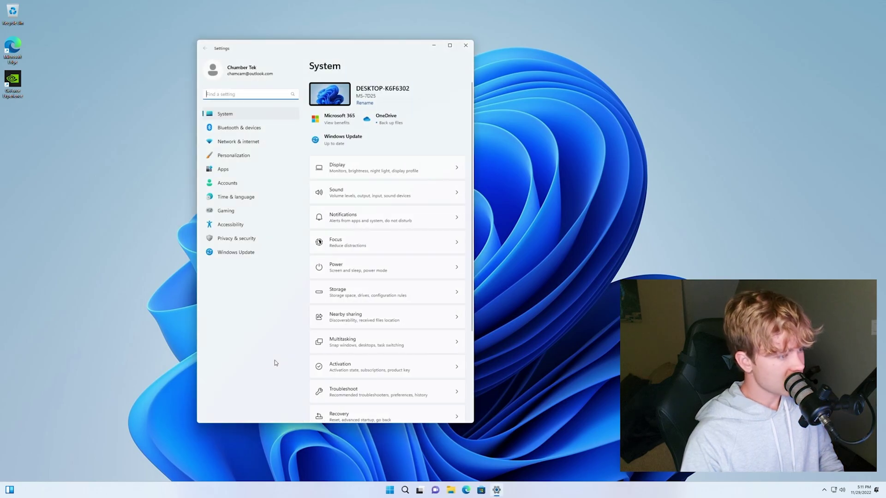
click(450, 46)
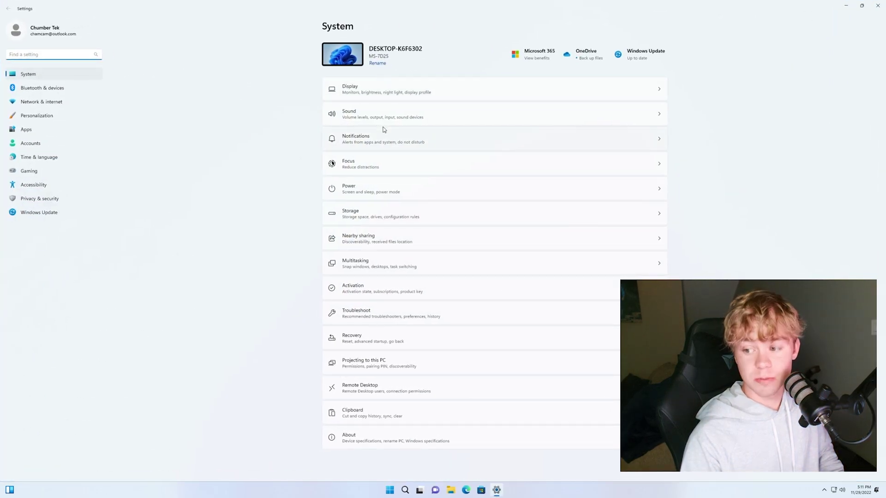
click(389, 91)
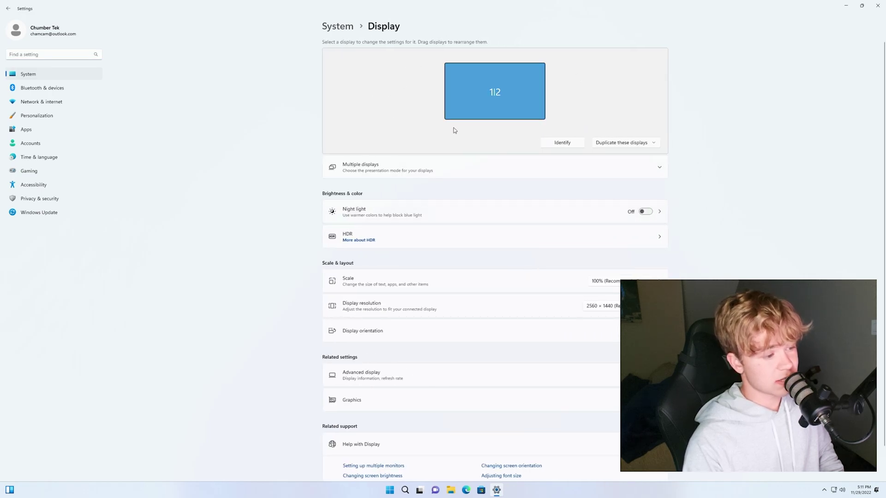
click(563, 243)
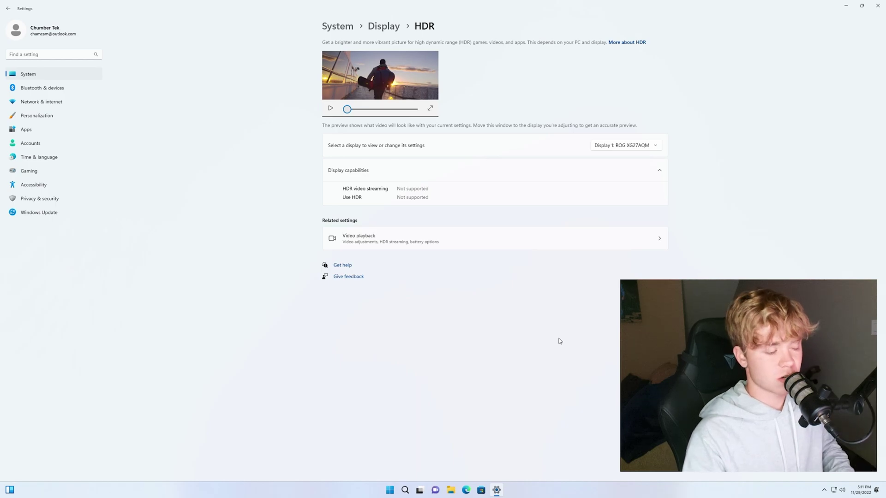
Back on the Display page, review the Scale choices, leaving it at 100% (Recommended).
key(alt+Left)
scroll(530, 388, down, 1)
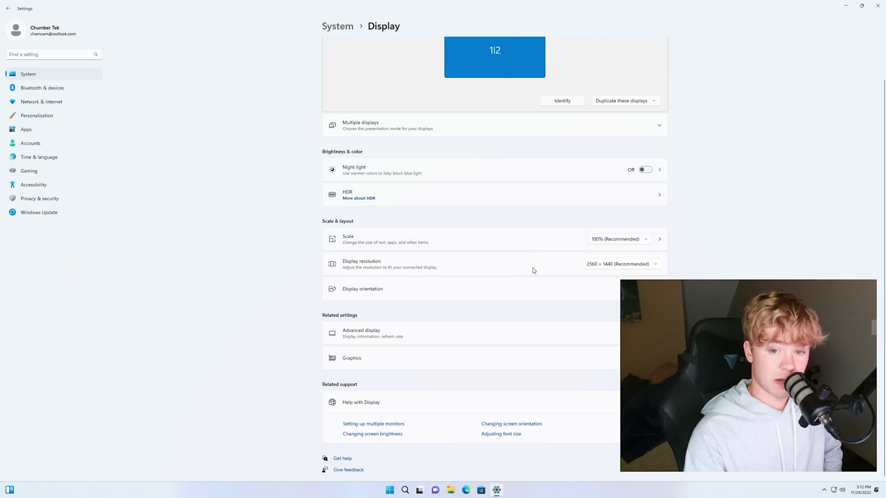
click(617, 240)
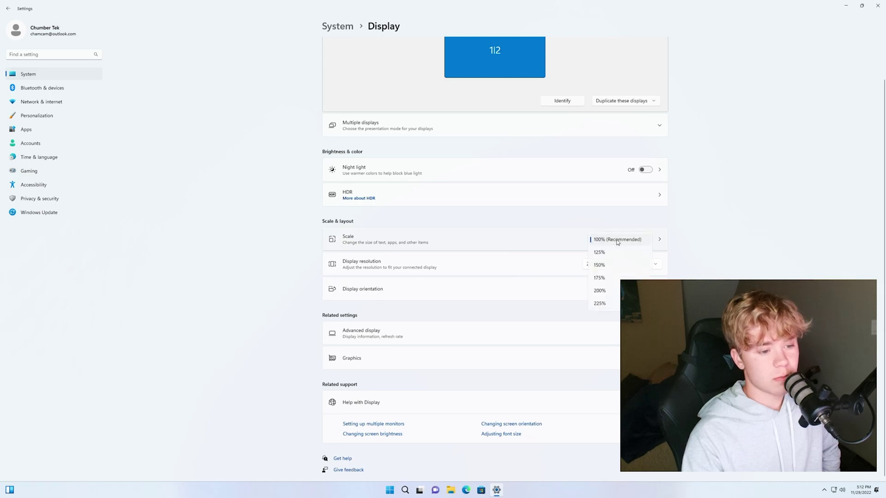
click(730, 227)
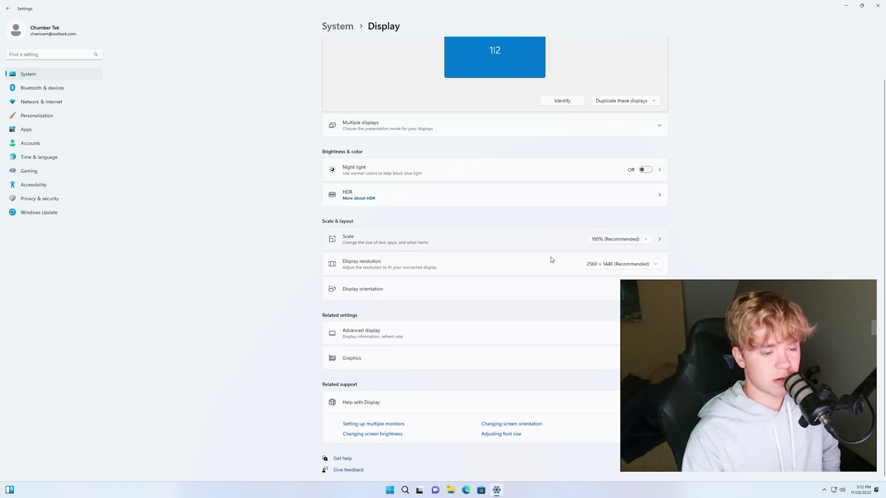
click(641, 241)
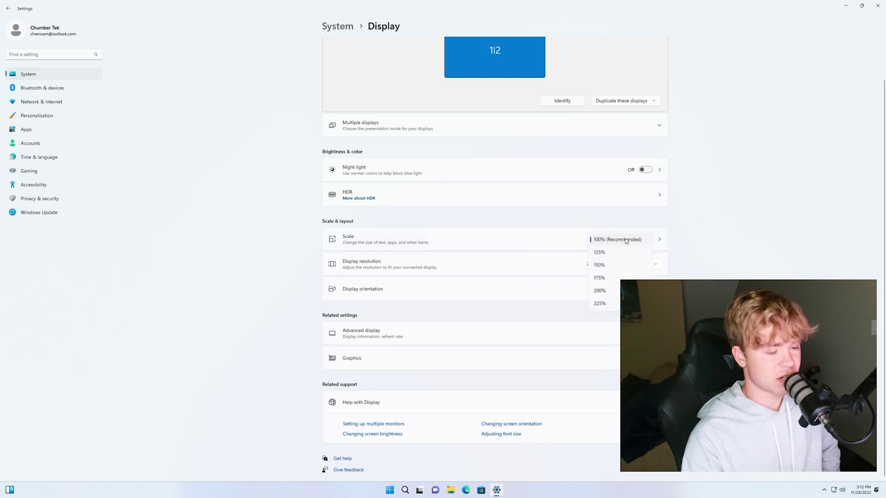
click(509, 247)
Look over the Custom scaling and Text size pages, then return to Display.
click(508, 245)
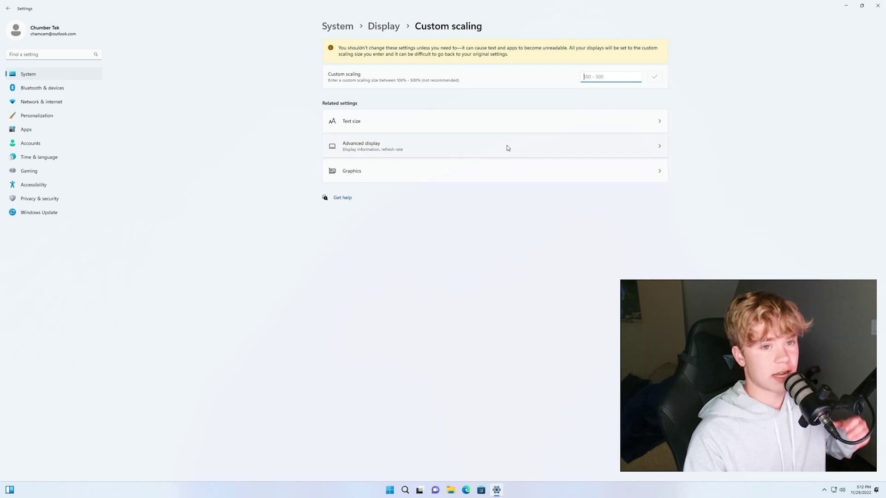
click(483, 130)
key(alt+Left)
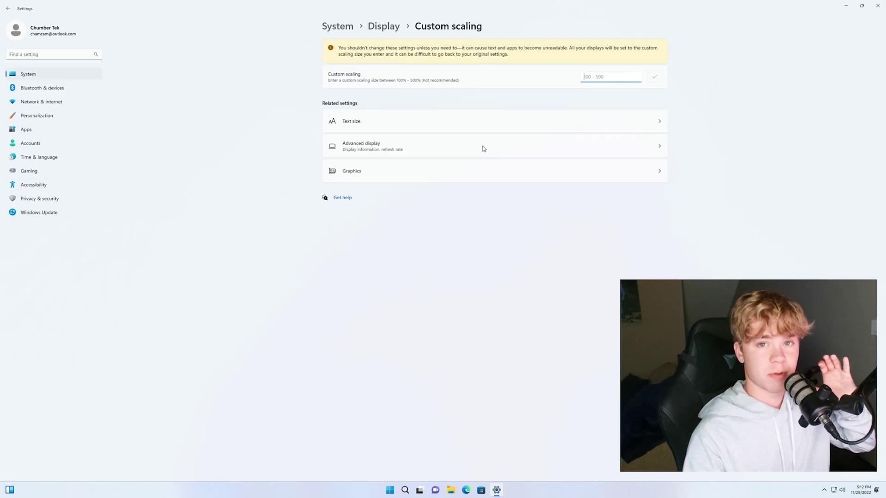
key(alt+Left)
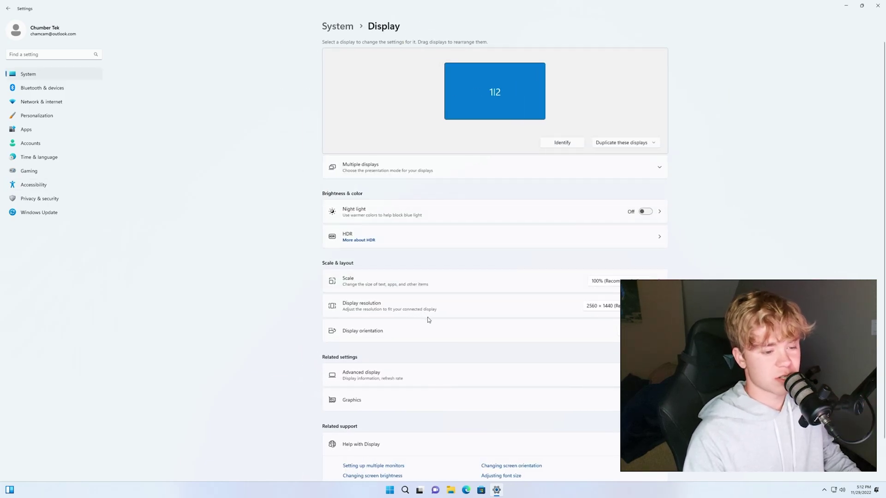
scroll(428, 320, down, 2)
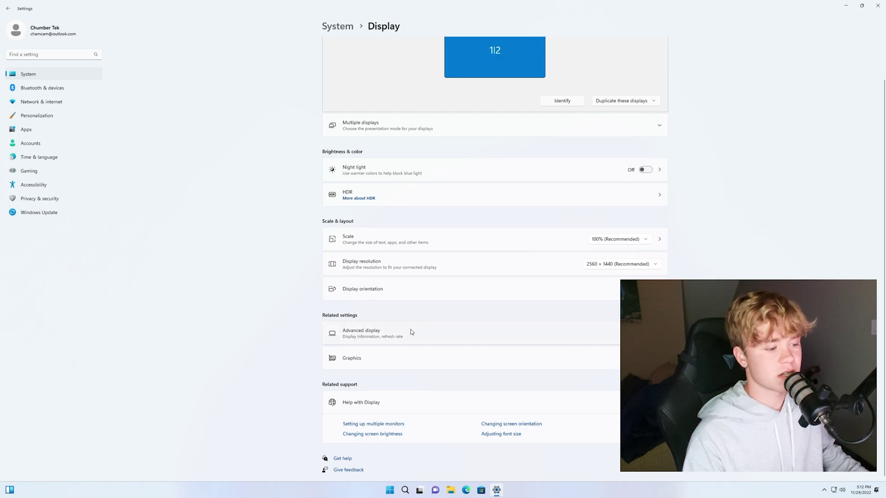
In Advanced display, review Display 1's refresh rate options without changing them.
click(412, 332)
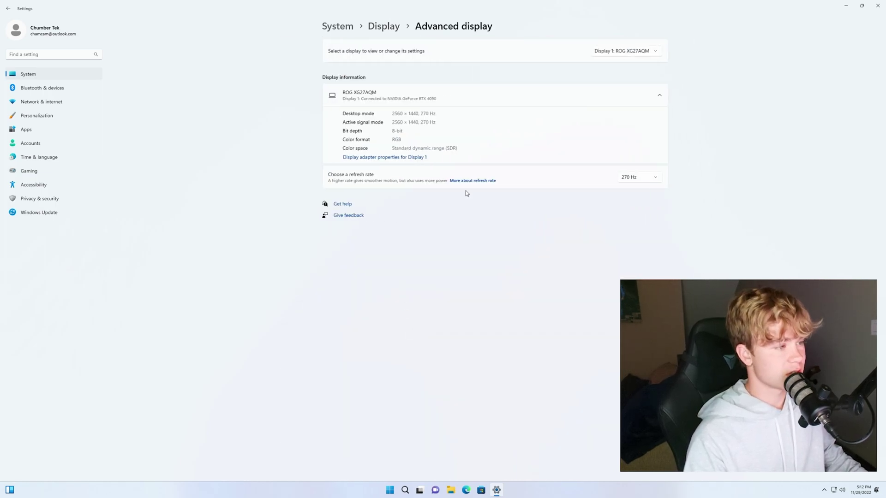
click(618, 52)
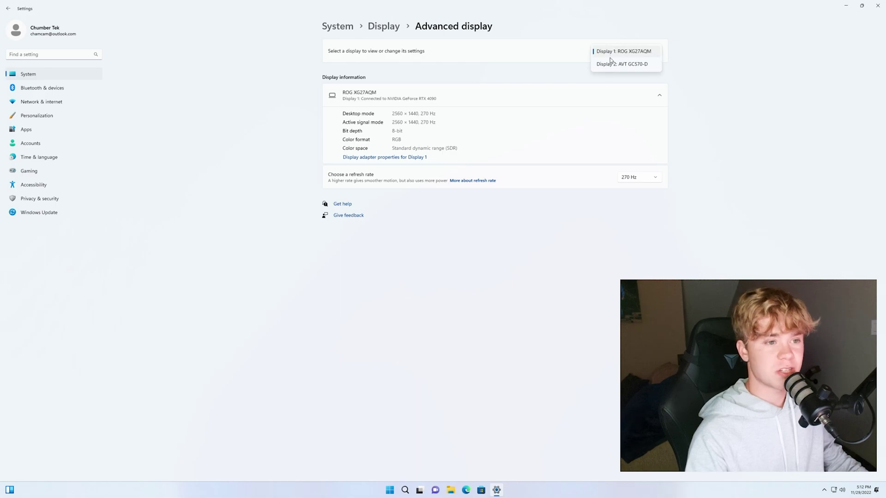
click(609, 57)
click(611, 54)
click(654, 40)
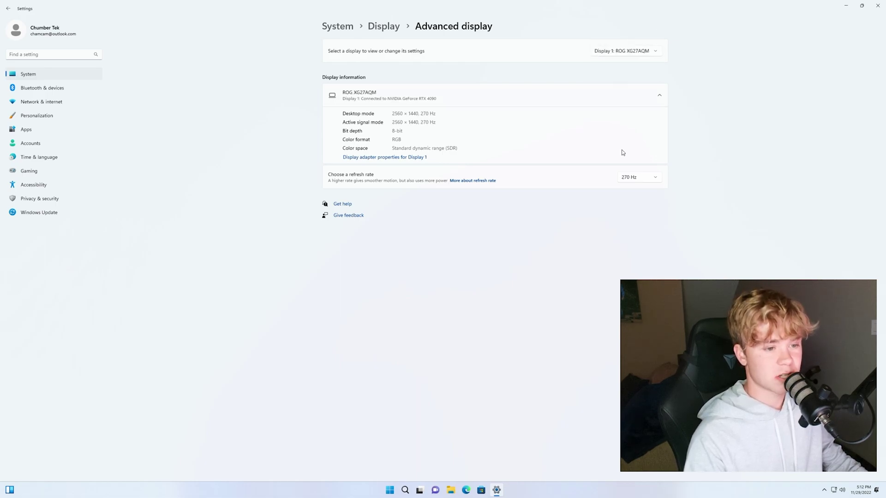
click(628, 177)
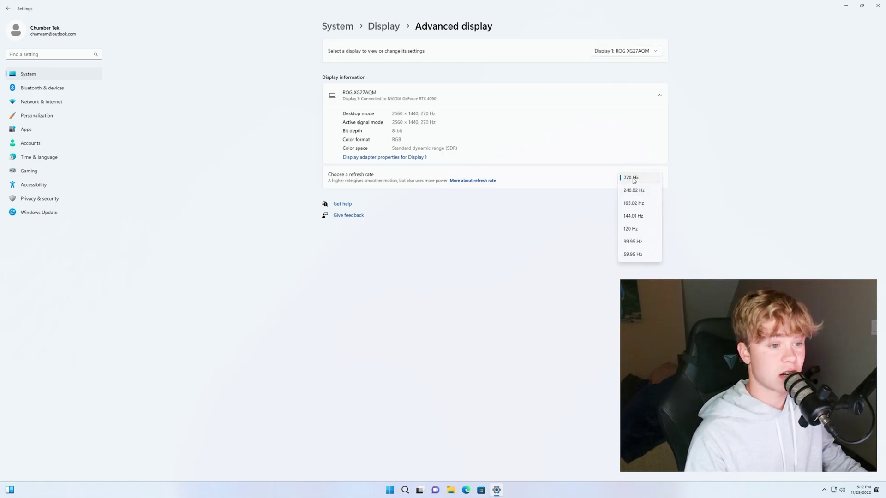
click(633, 181)
Set Display 2: AVT GC570-D to 144.01 Hz and keep the change.
click(622, 53)
click(620, 64)
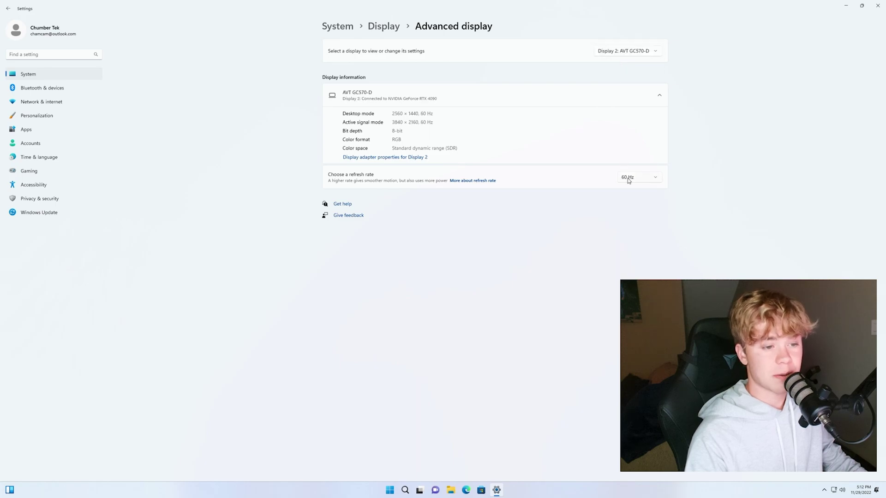
click(628, 180)
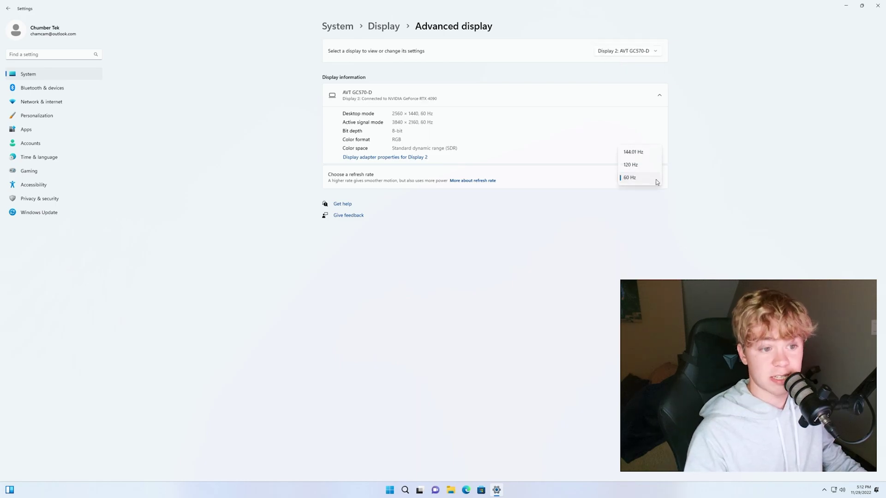
click(654, 154)
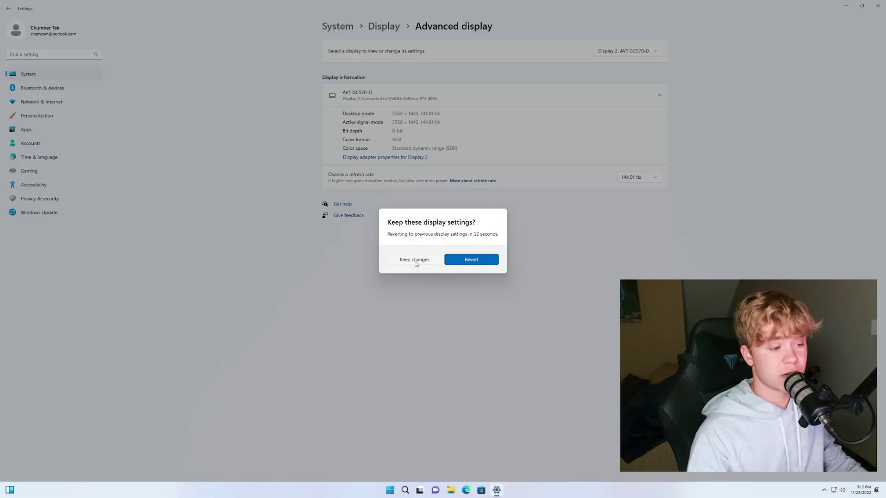
click(414, 260)
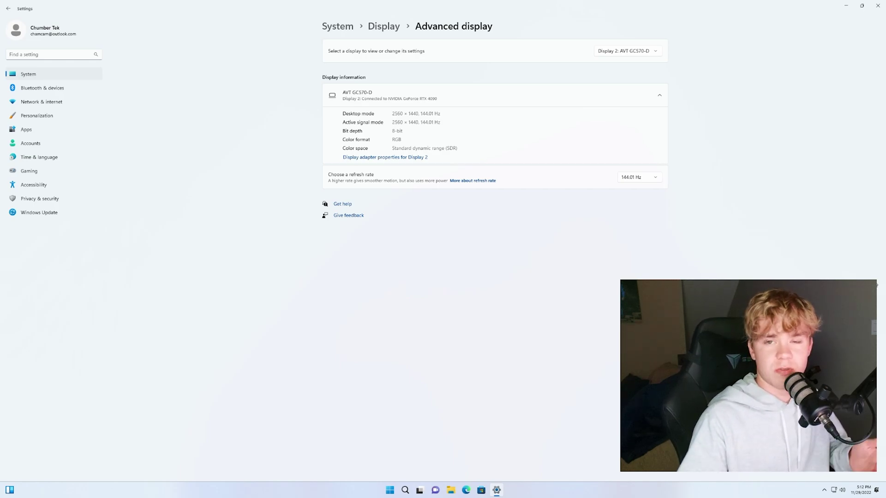
key(alt+Left)
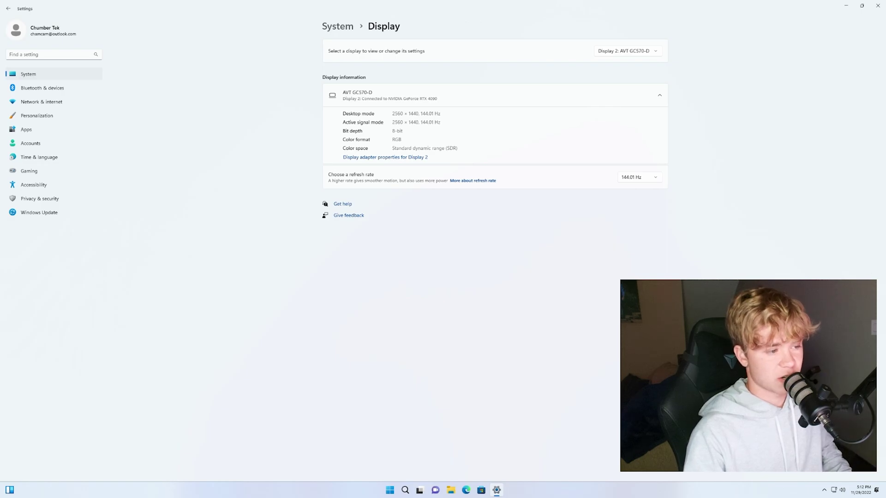
In Graphics default settings, switch on Optimizations for windowed games, then return to System.
click(415, 358)
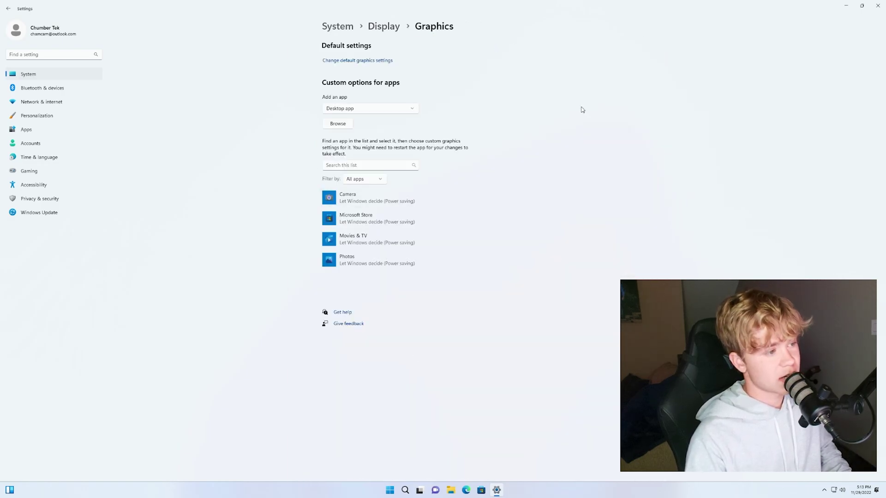
click(366, 61)
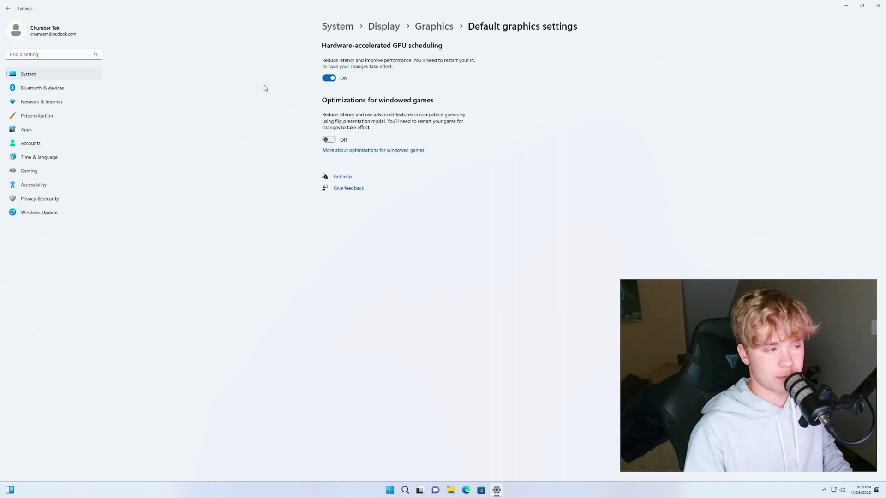
click(334, 140)
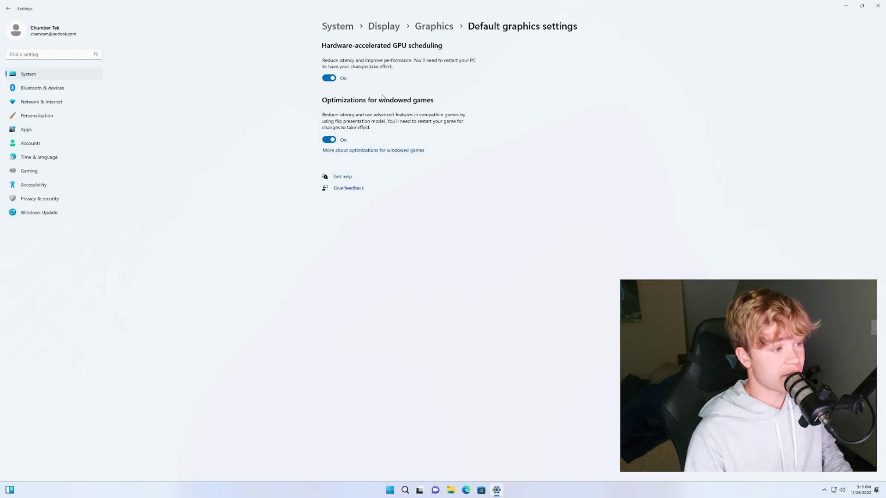
click(43, 77)
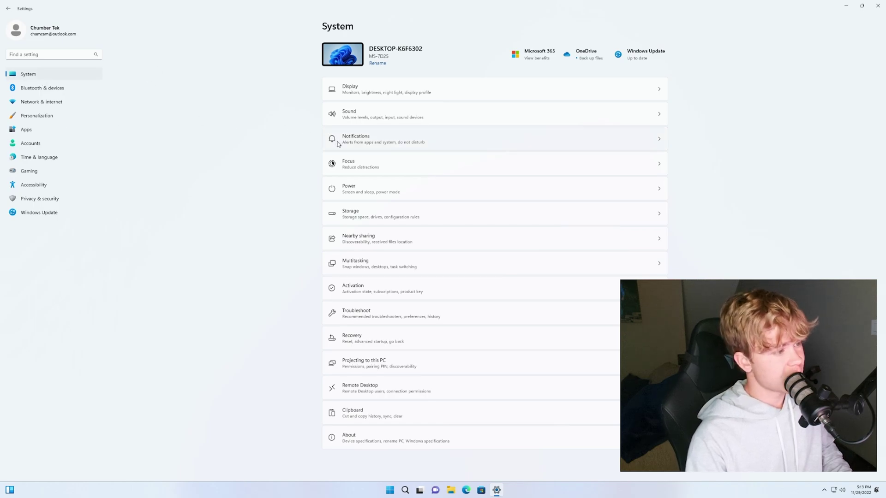
Turn off Windows notifications.
click(367, 147)
click(623, 57)
click(645, 51)
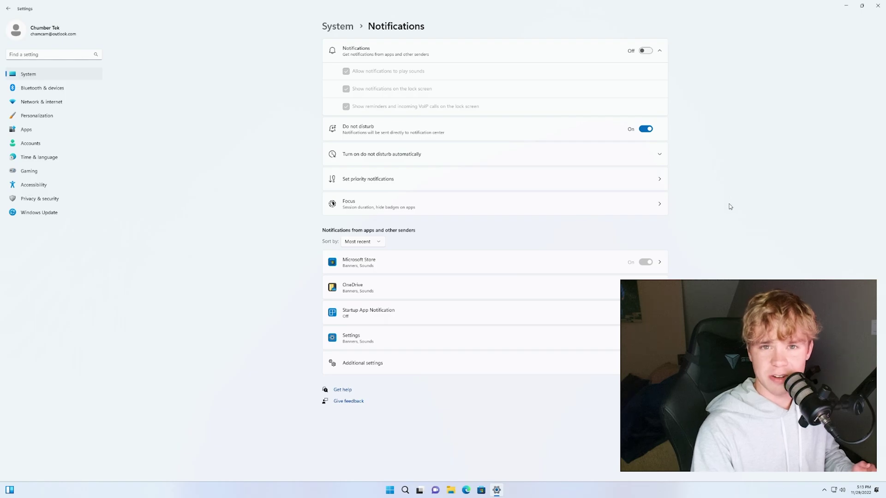
key(alt+Left)
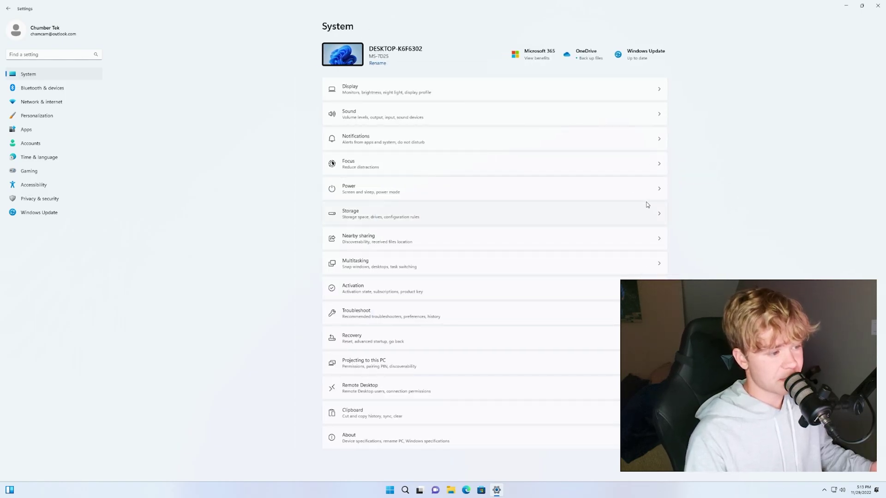
Turn off Storage Sense in the Storage settings.
click(641, 215)
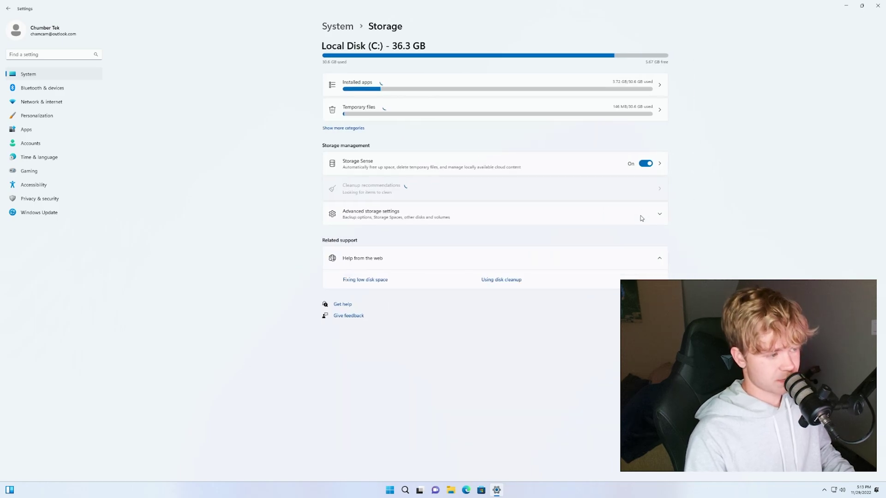
click(646, 165)
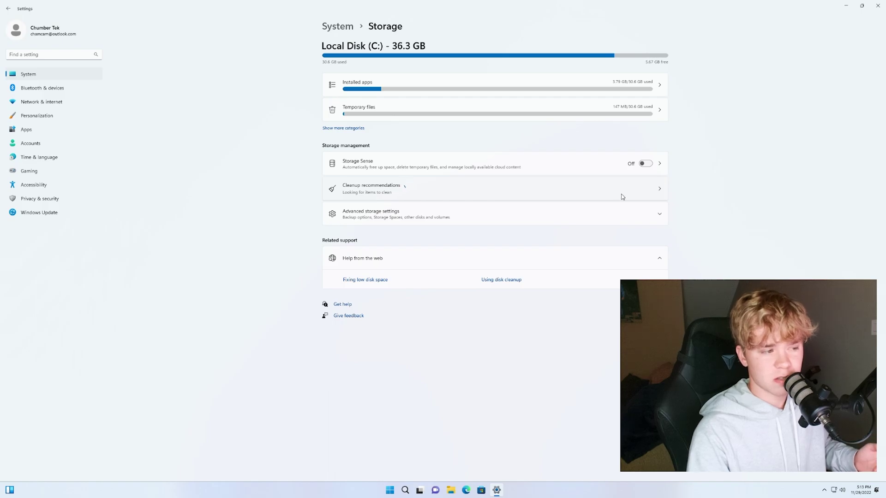
key(alt+Left)
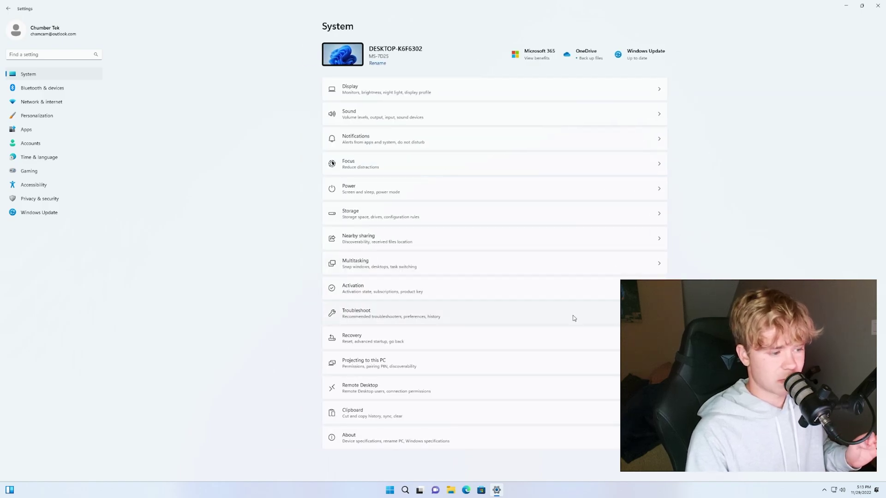
Check the Activation state confirms Windows 11 Pro is activated.
click(505, 290)
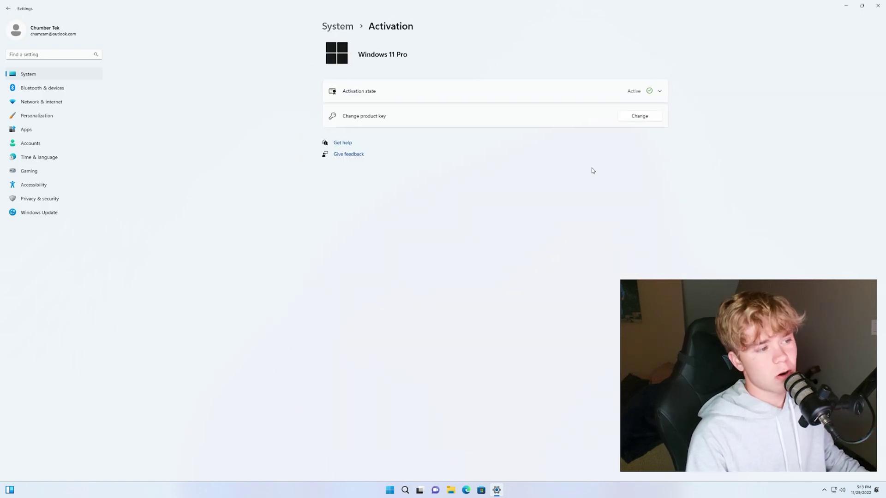
click(618, 97)
click(618, 98)
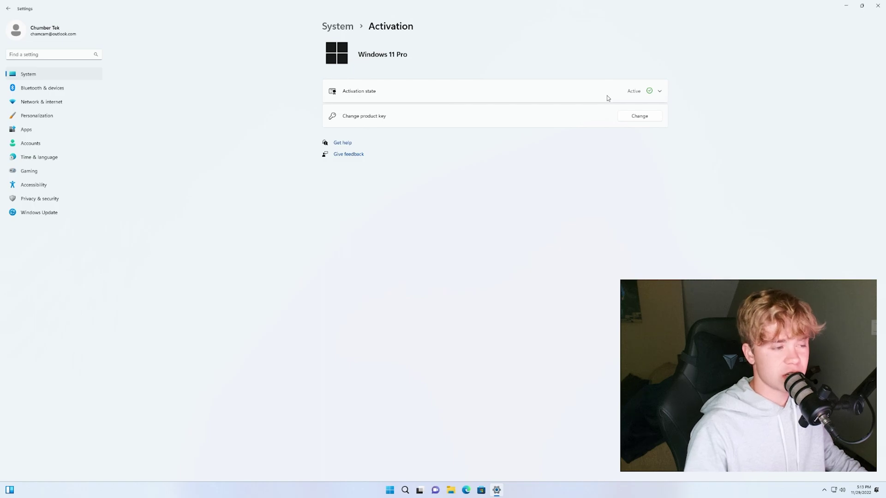
key(alt+Left)
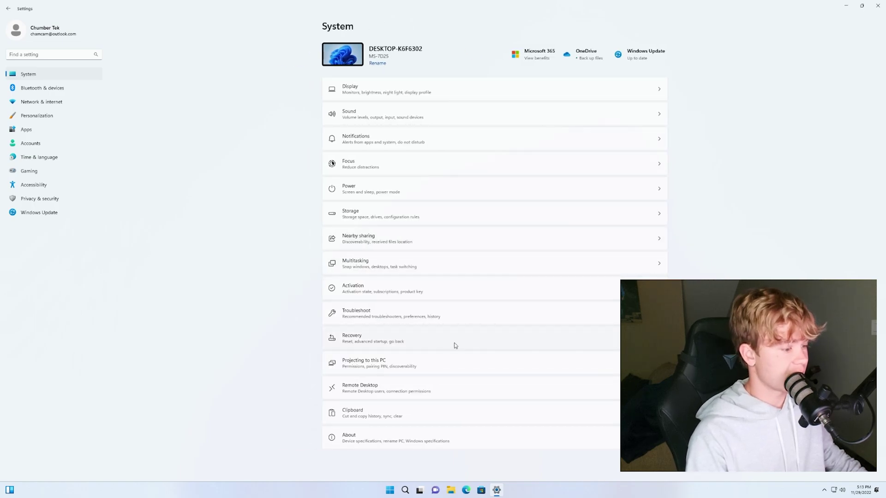
Glance at Bluetooth & devices and Advanced network settings, then bring up Personalization.
click(53, 94)
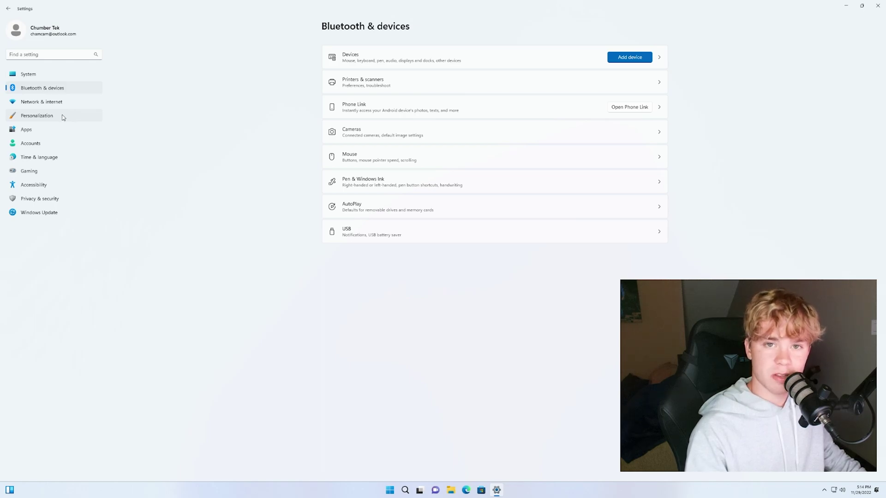
click(41, 106)
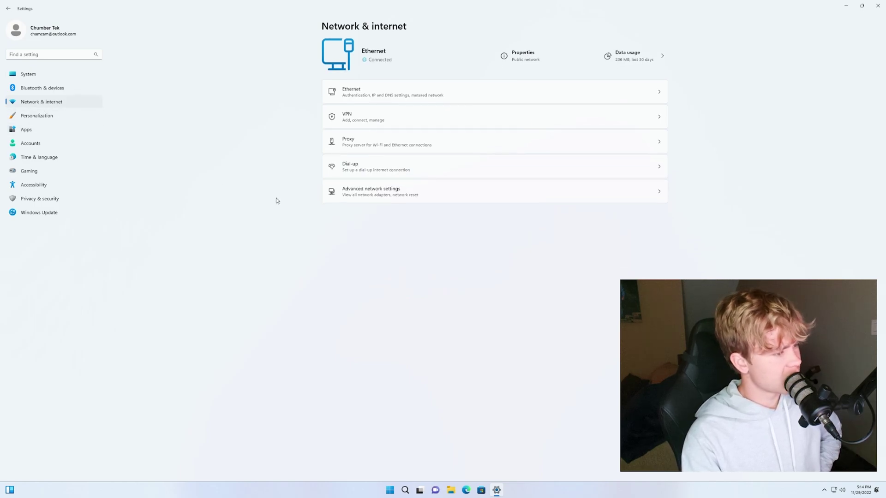
click(356, 195)
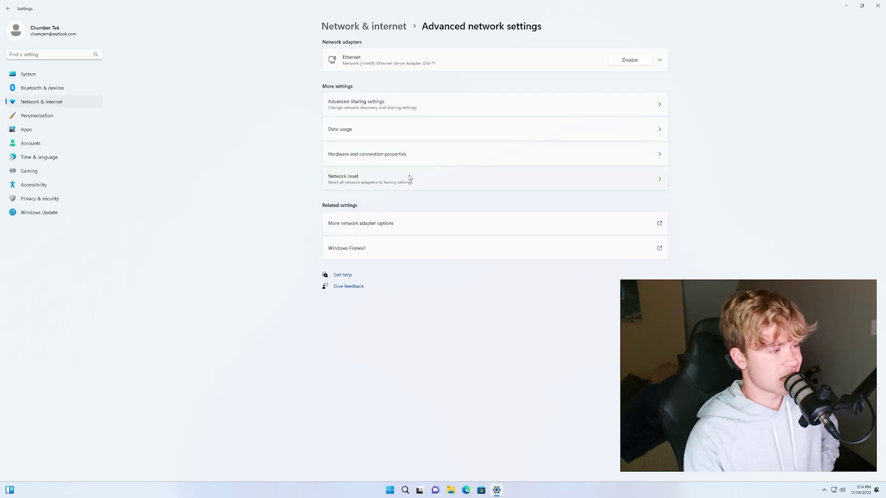
click(80, 118)
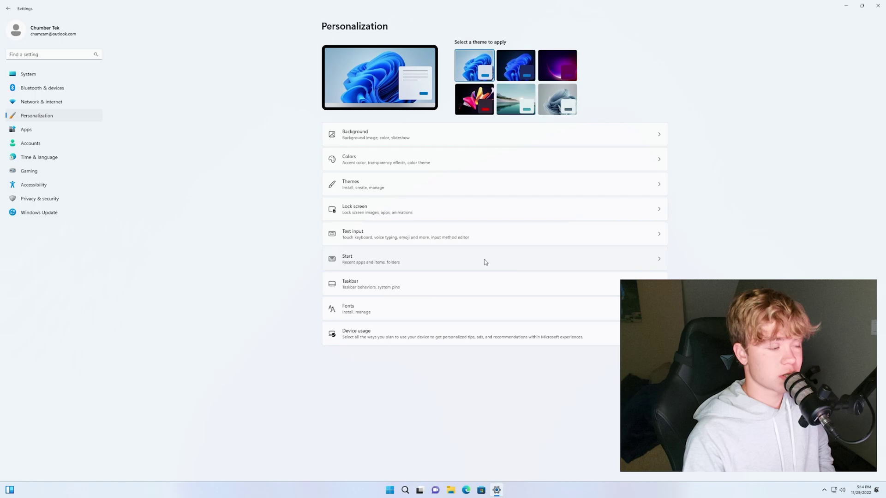
Toggle Transparency effects on the Colors page and resize, move and re-maximize the Settings window.
click(371, 162)
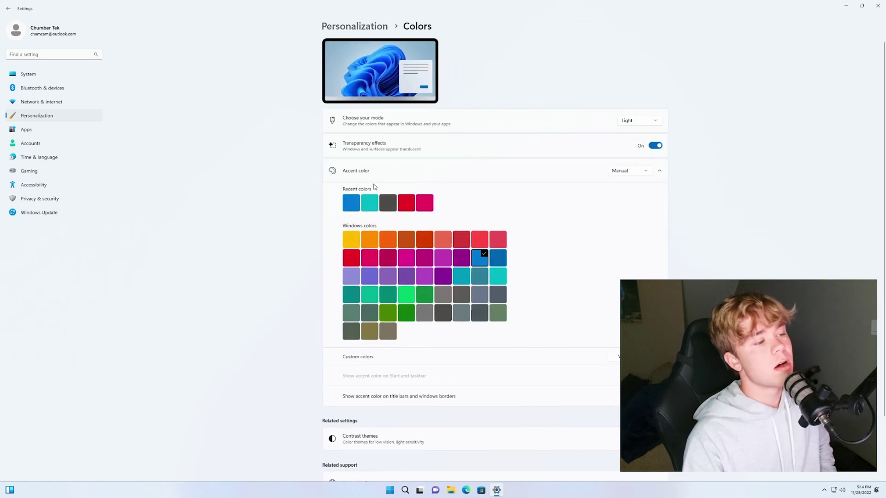
click(653, 147)
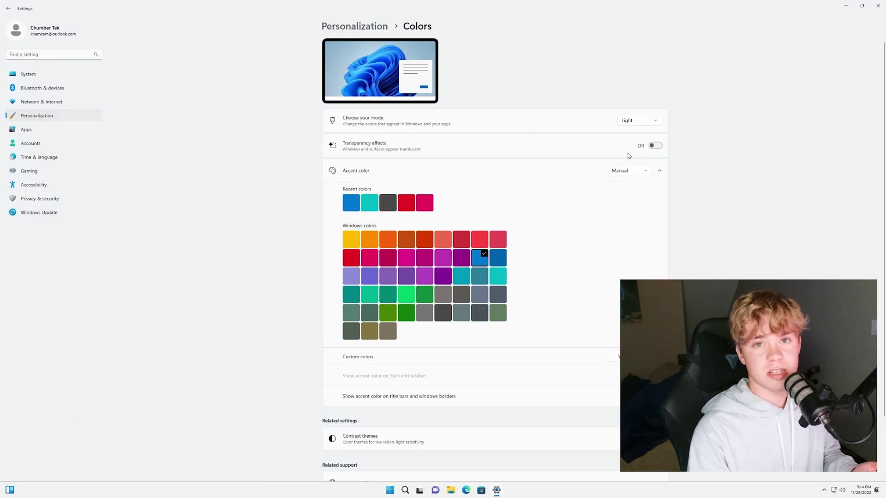
click(654, 146)
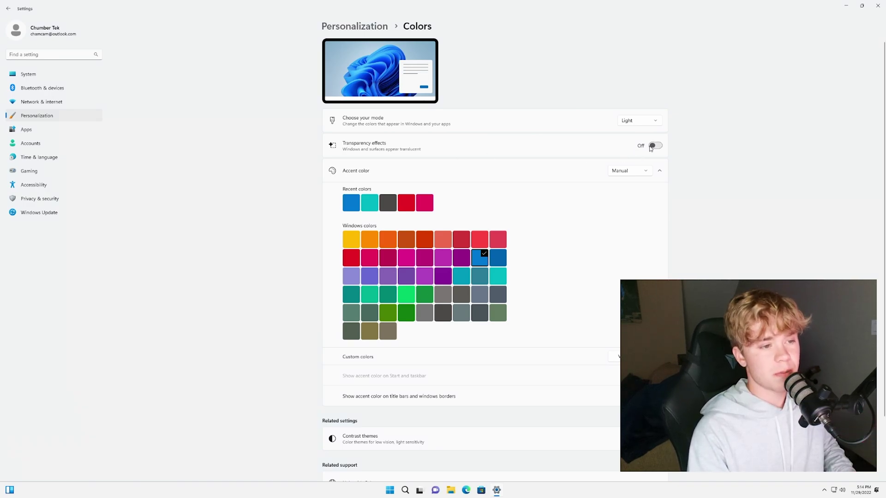
drag(502, 25, 506, 67)
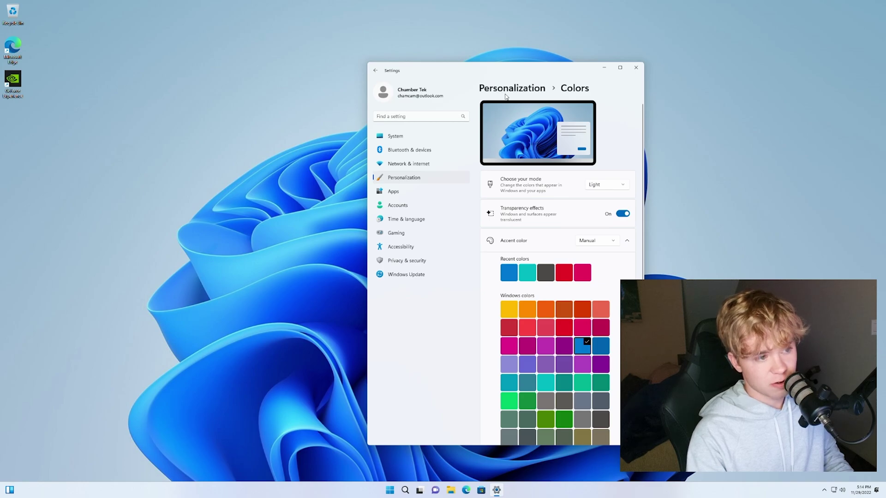
drag(530, 71, 589, 245)
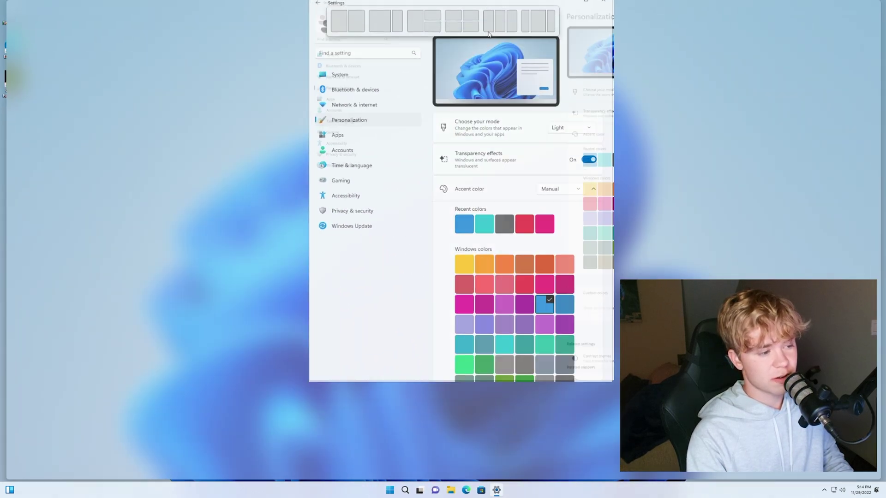
drag(489, 34, 489, 2)
Set Choose your mode to Dark.
click(639, 122)
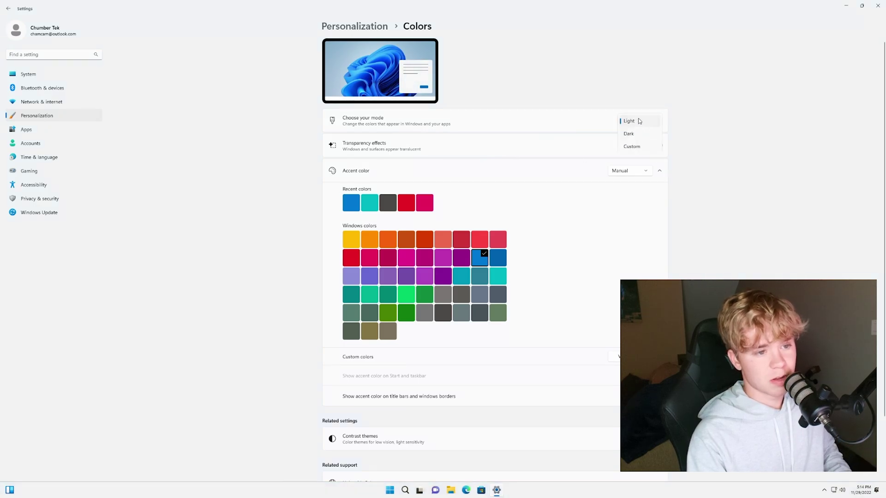
click(637, 134)
scroll(657, 219, down, 3)
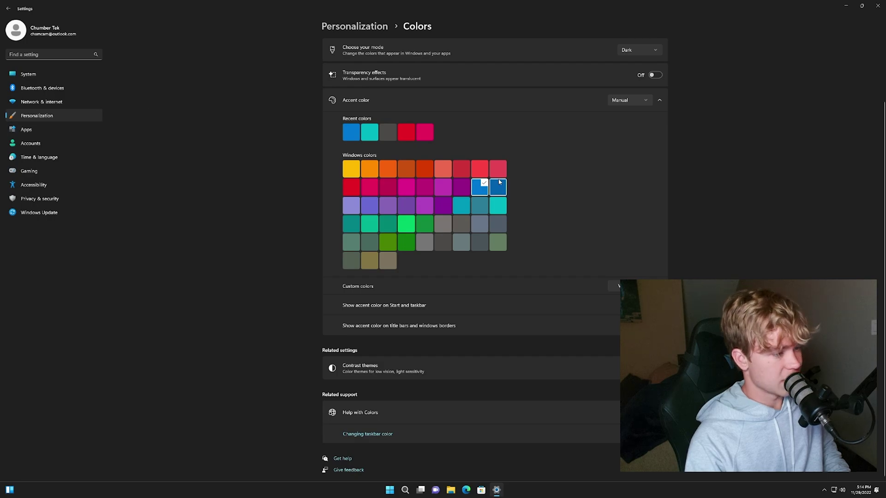
Open Installed apps and go through the Maps app's uninstall options.
click(46, 131)
click(375, 53)
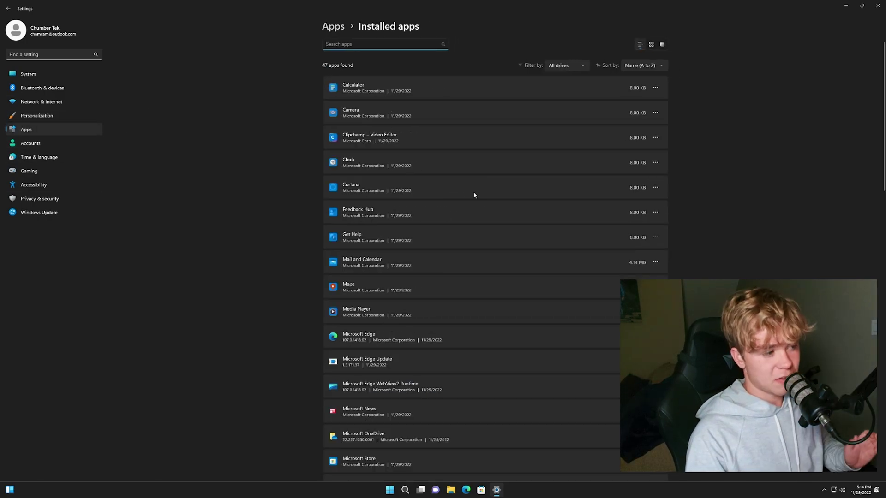
scroll(509, 217, down, 3)
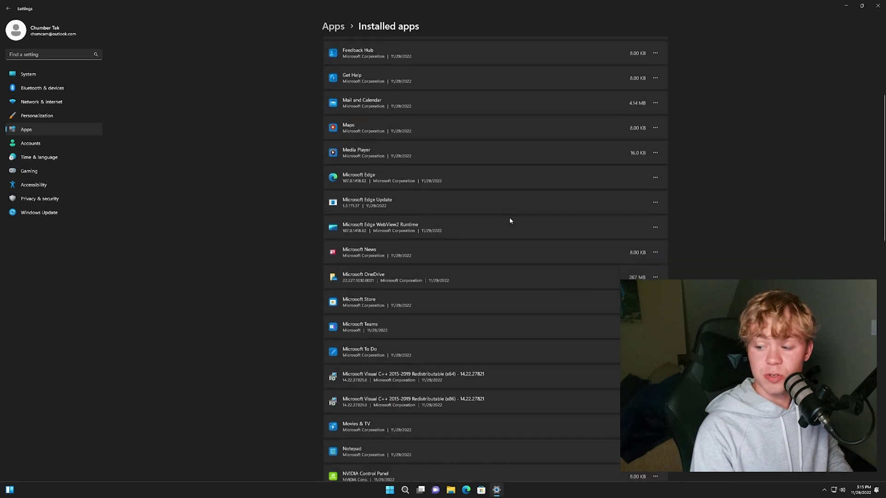
scroll(599, 244, up, 2)
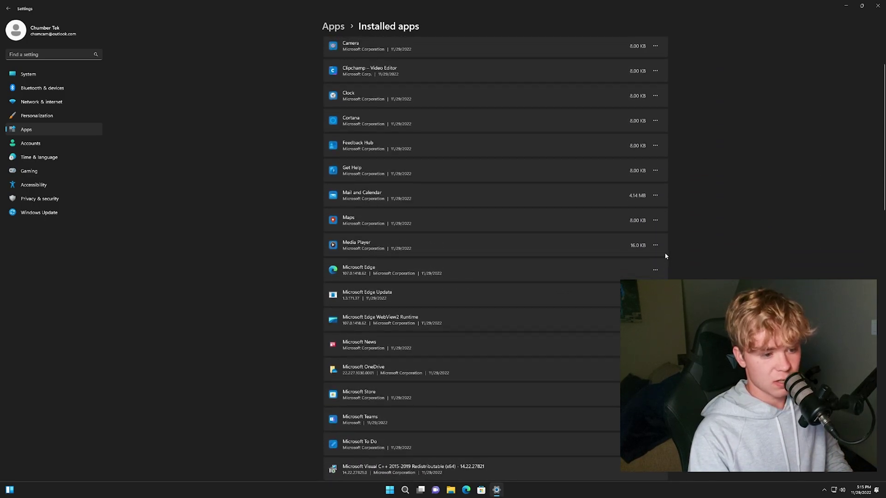
click(655, 220)
click(595, 256)
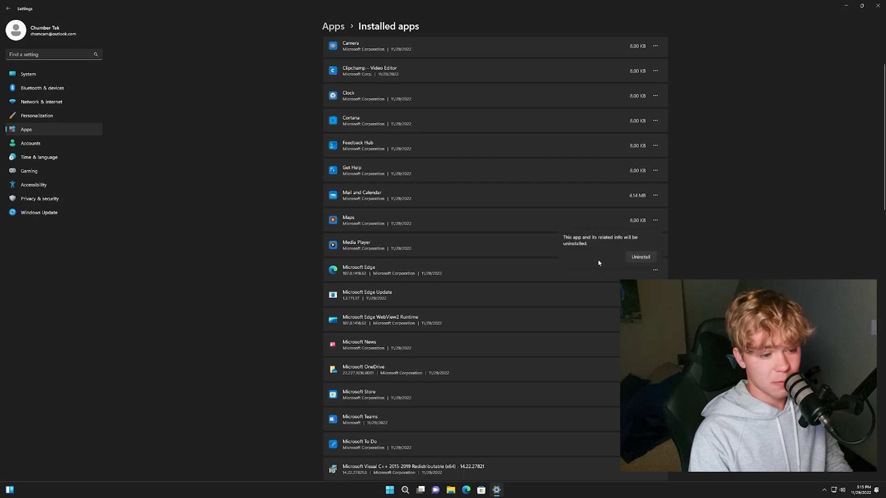
click(641, 259)
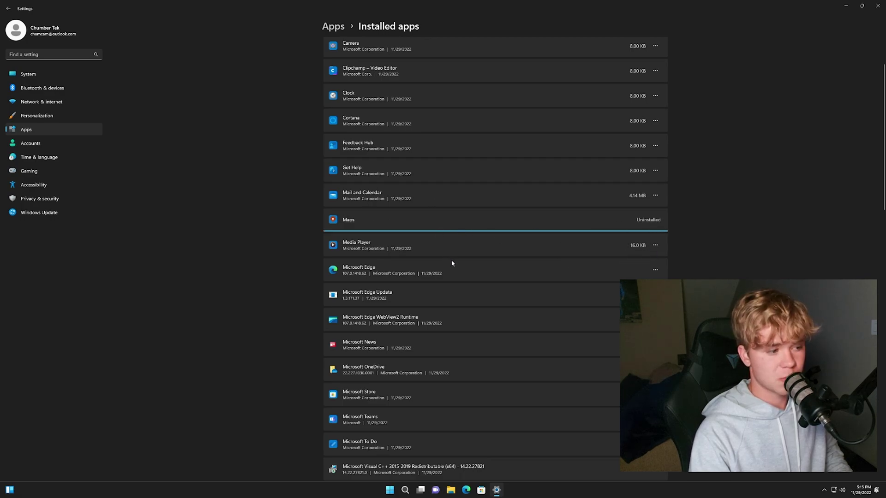
scroll(452, 264, down, 4)
scroll(550, 234, up, 8)
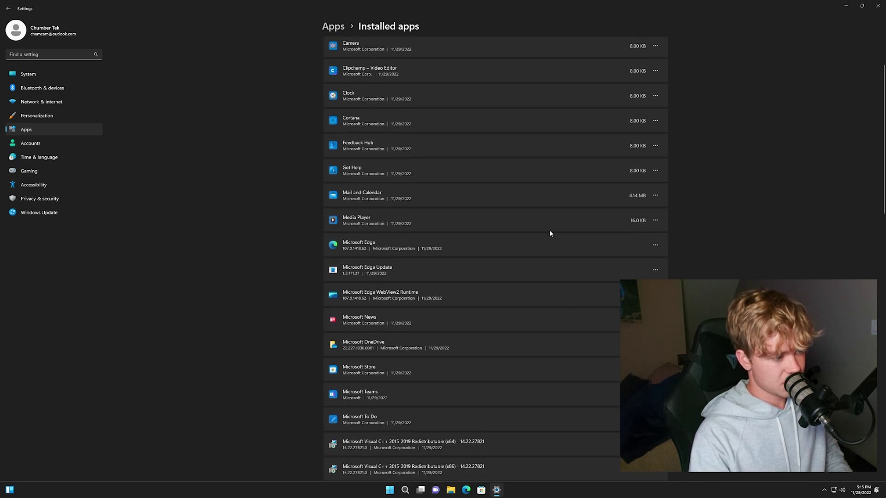
scroll(571, 245, down, 10)
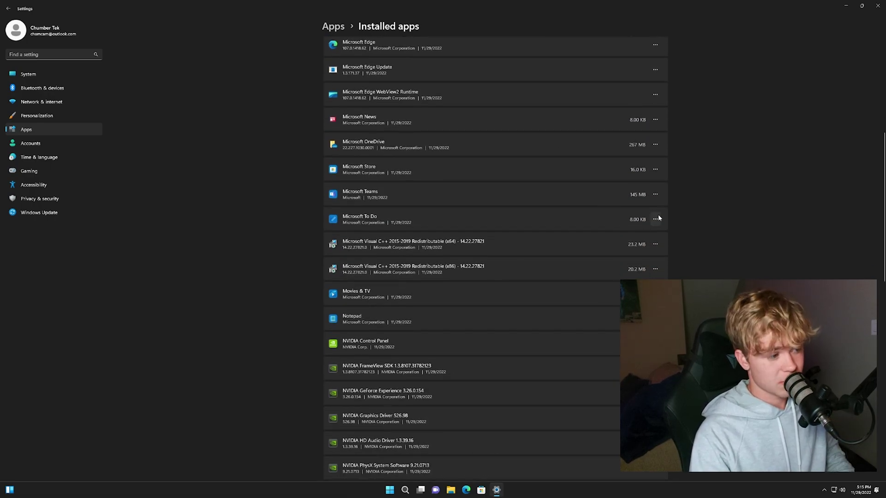
Cancel the Microsoft Store uninstall and Teams options, then scroll to the end of the list.
click(655, 170)
click(609, 170)
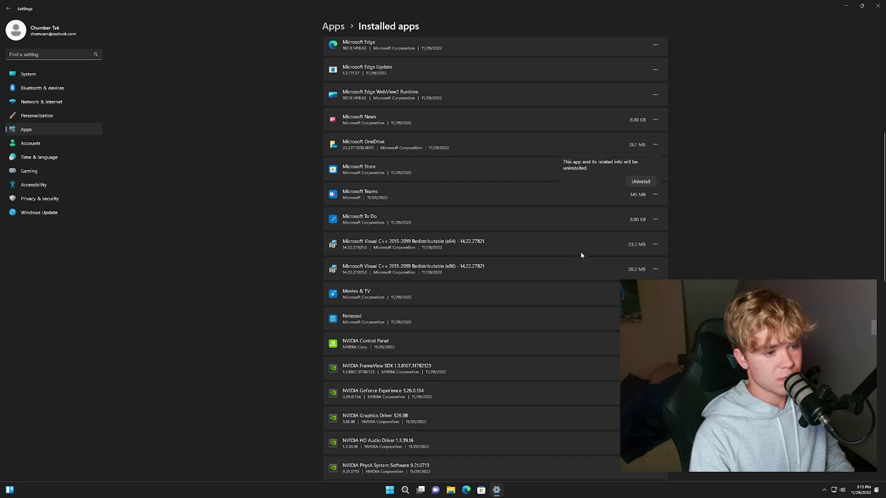
click(696, 211)
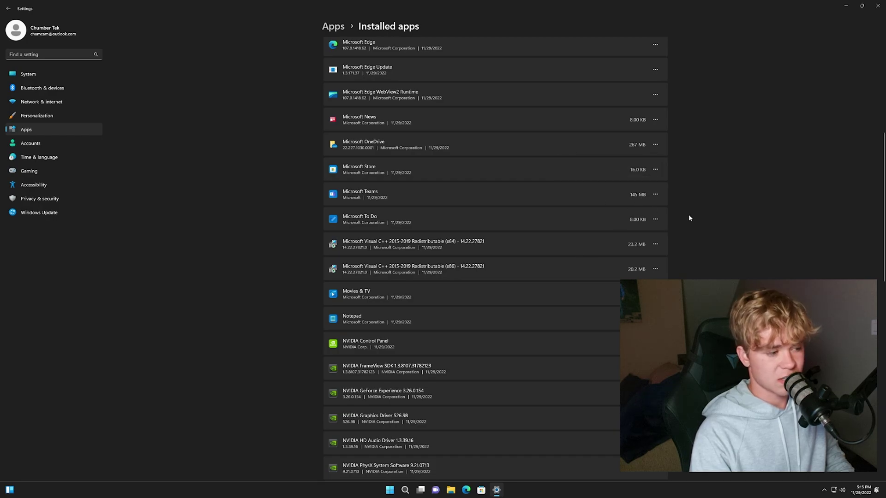
click(655, 194)
click(740, 247)
scroll(739, 247, down, 5)
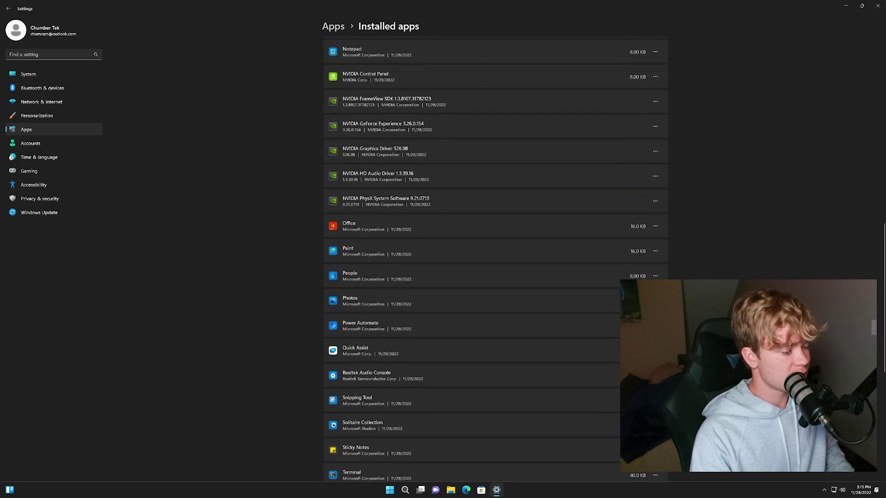
scroll(493, 258, down, 3)
scroll(494, 258, down, 2)
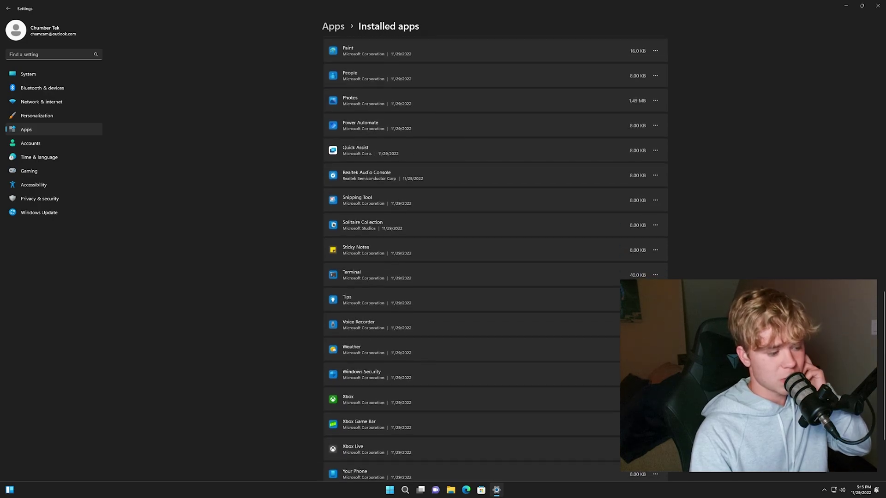
scroll(494, 258, down, 2)
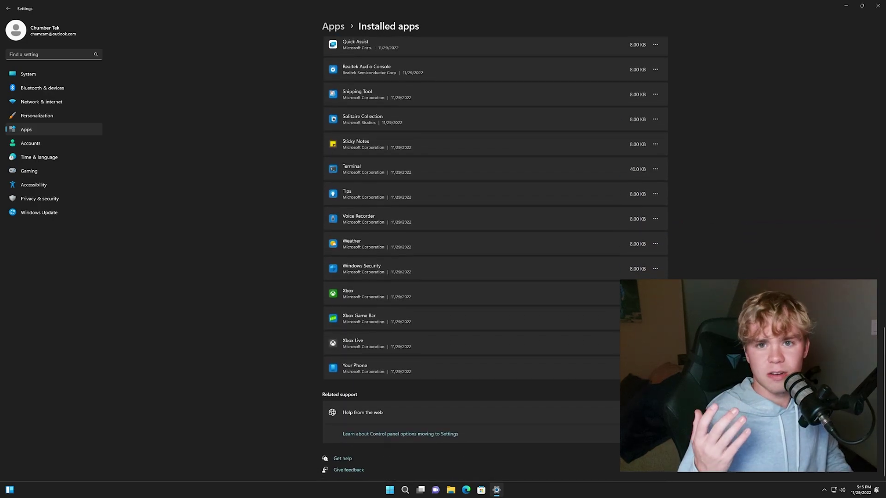
In Offline maps, uncheck 'Update automatically when plugged in and on Wi-Fi'.
key(alt+Left)
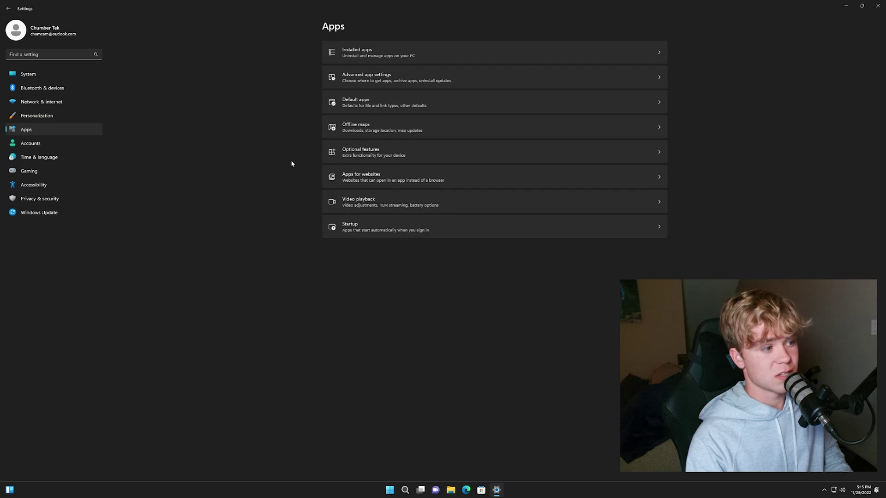
click(356, 122)
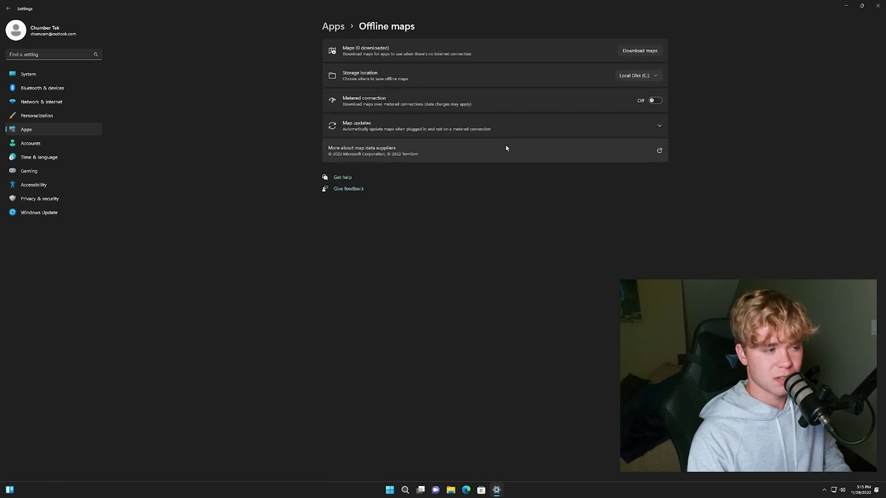
click(538, 135)
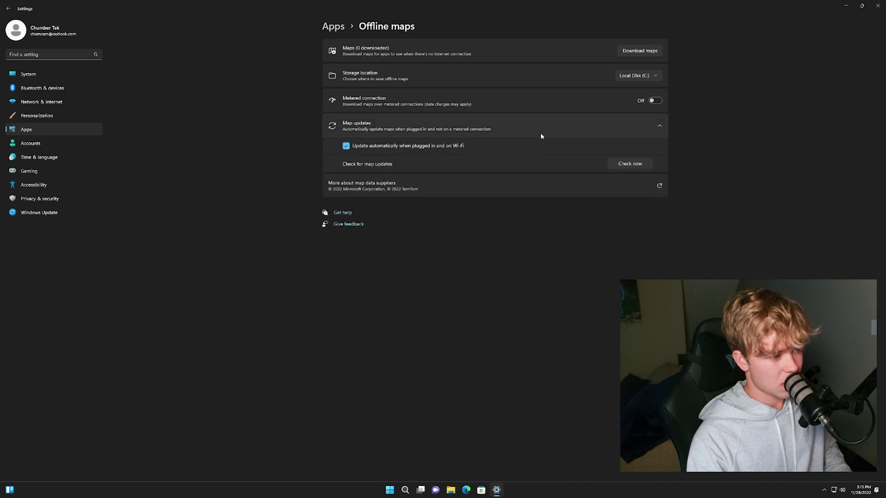
click(409, 146)
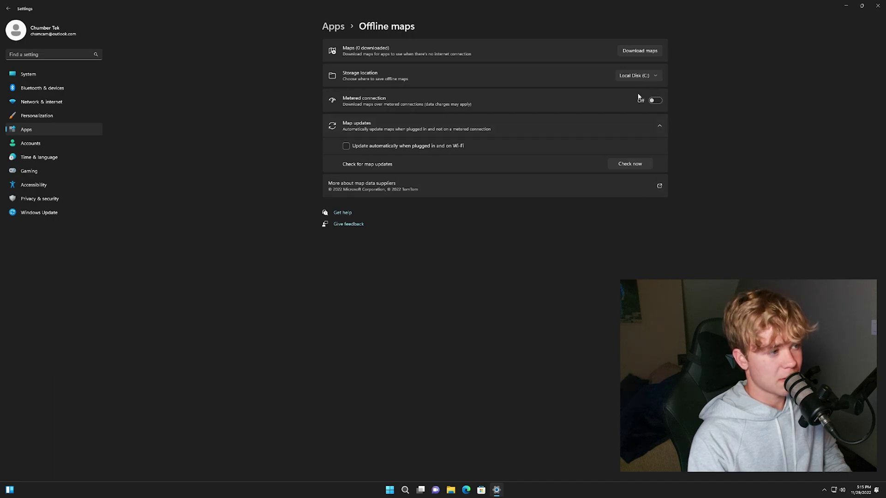
Glance at map data suppliers, Optional features and Video playback, returning to Apps.
click(458, 184)
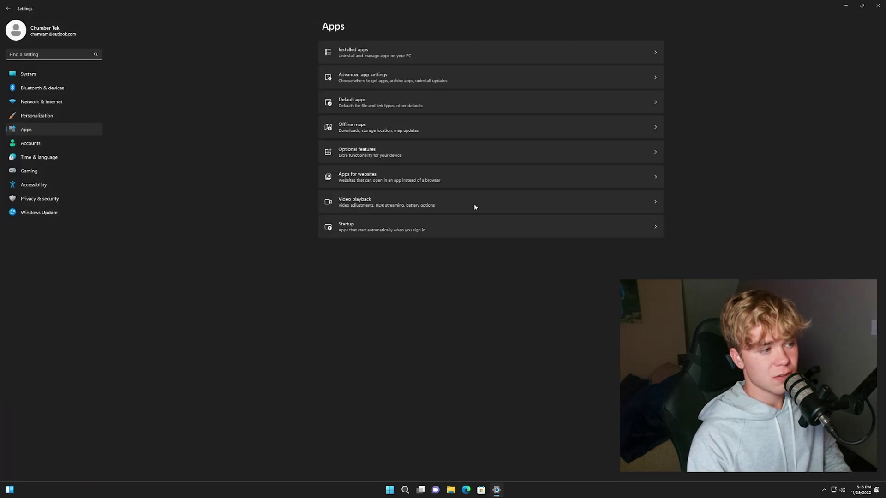
click(399, 149)
key(alt+Left)
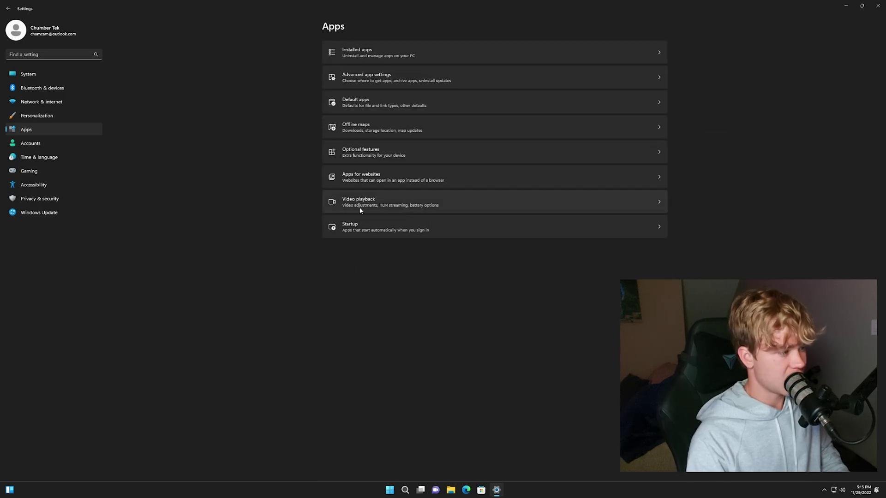
click(360, 203)
key(alt+Left)
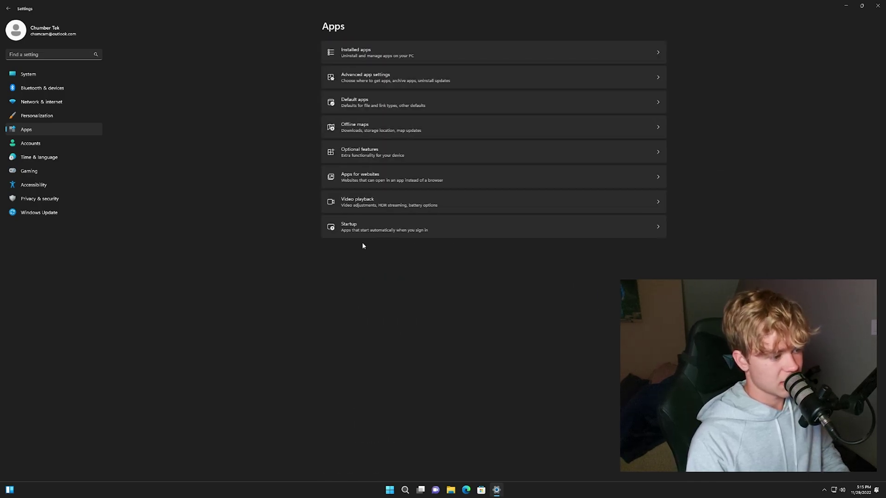
Switch off Microsoft Teams, Microsoft OneDrive and Realtek HD Audio Universal Service as startup apps.
click(362, 233)
click(459, 208)
click(460, 162)
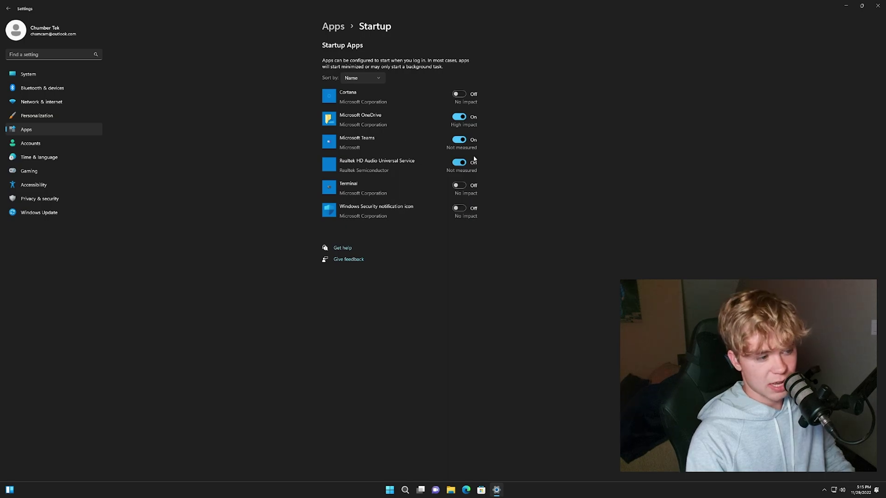
click(459, 139)
click(459, 116)
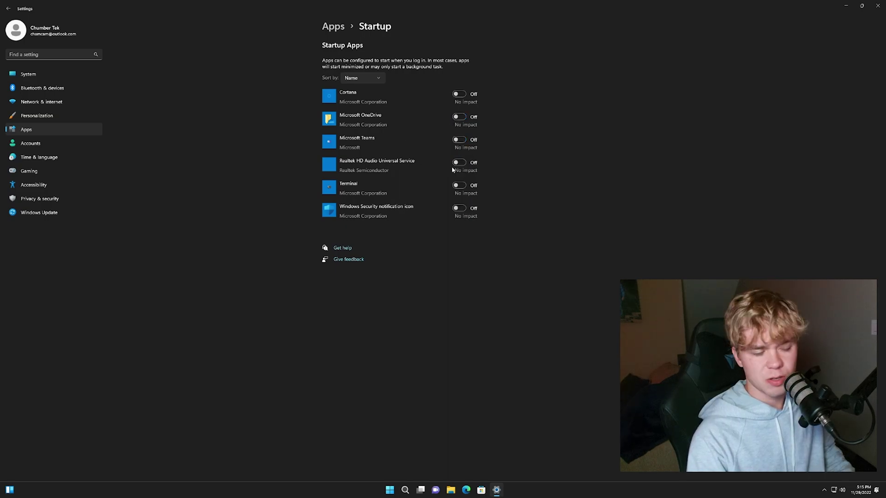
click(458, 164)
click(458, 164)
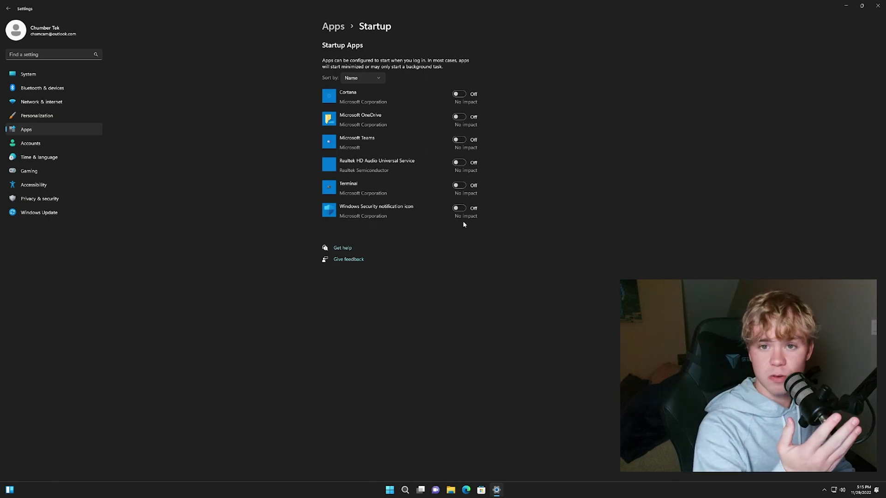
key(alt+Left)
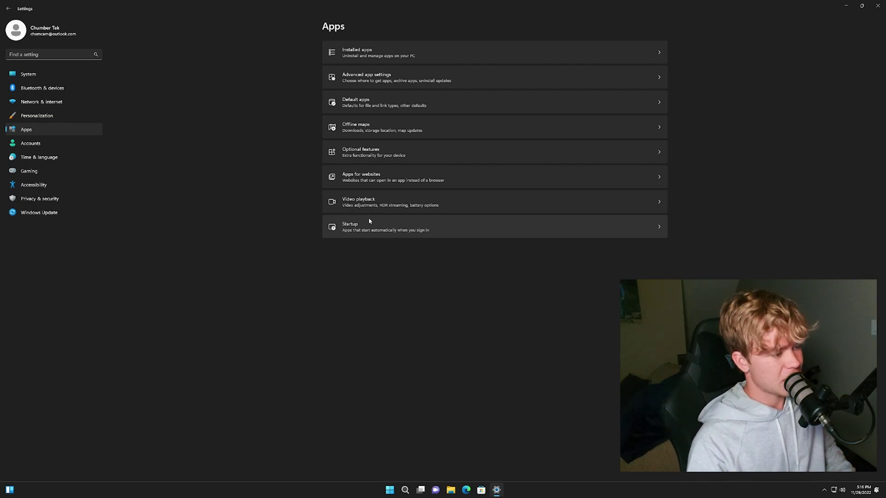
Scroll through the Accounts page, then move on to Time & language.
click(67, 141)
scroll(415, 221, down, 2)
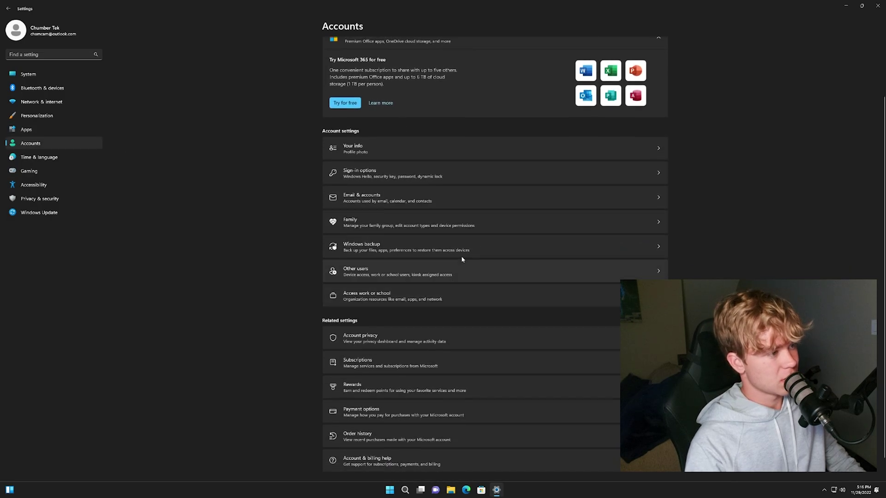
scroll(507, 335, down, 2)
click(48, 158)
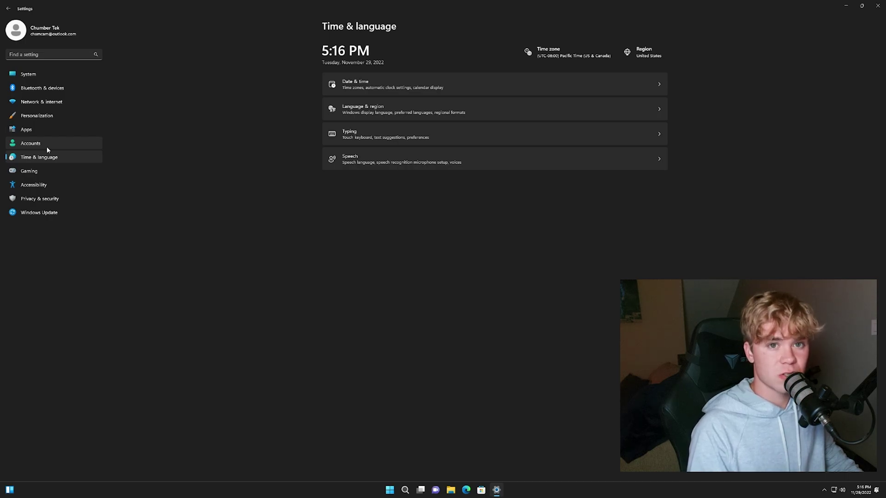
Set the time zone to (UTC-05:00) Eastern Time (US & Canada) and sync the clock.
click(599, 84)
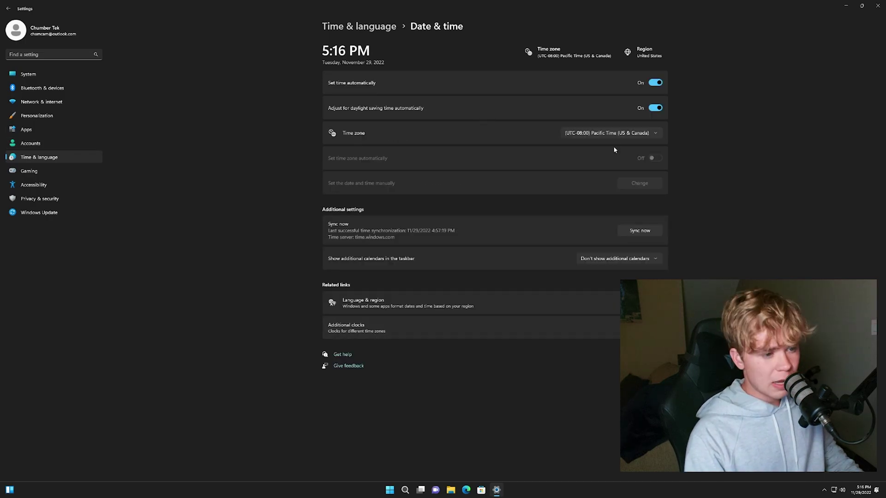
click(601, 133)
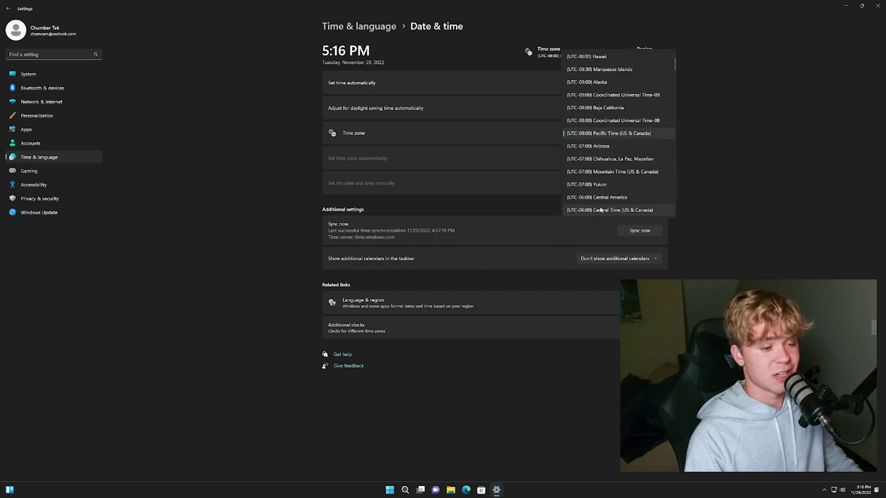
scroll(603, 199, down, 2)
scroll(603, 200, down, 2)
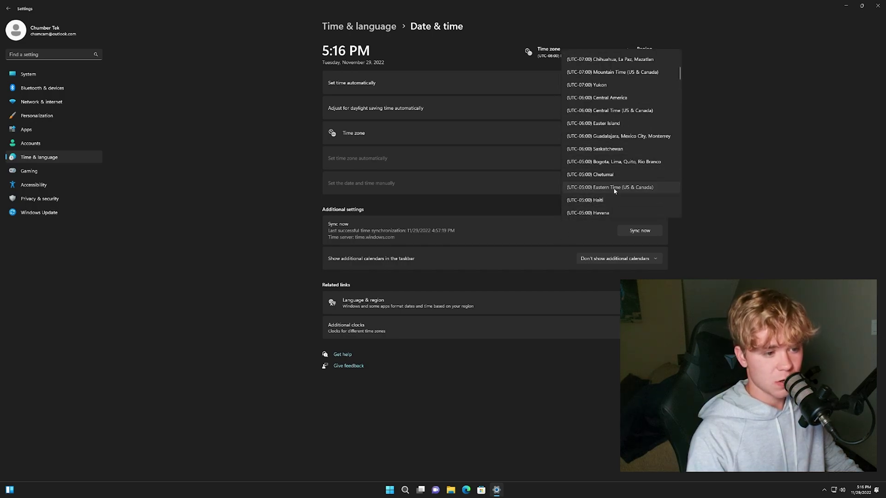
click(617, 186)
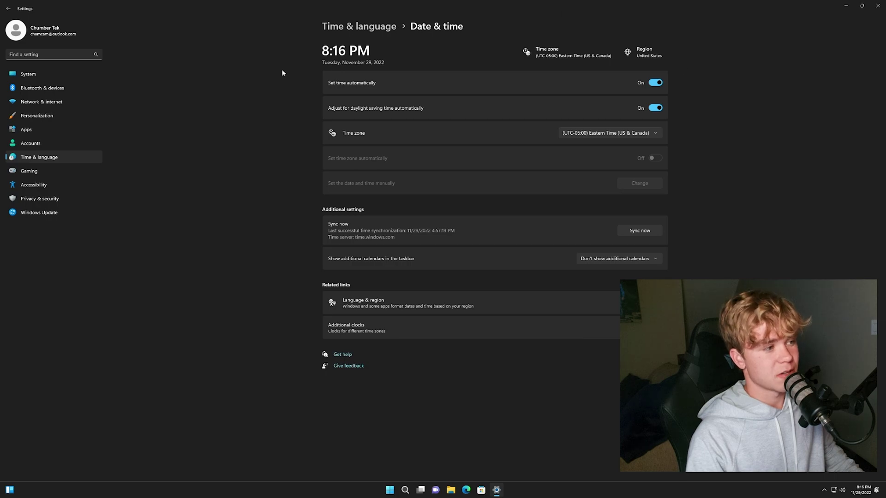
click(640, 231)
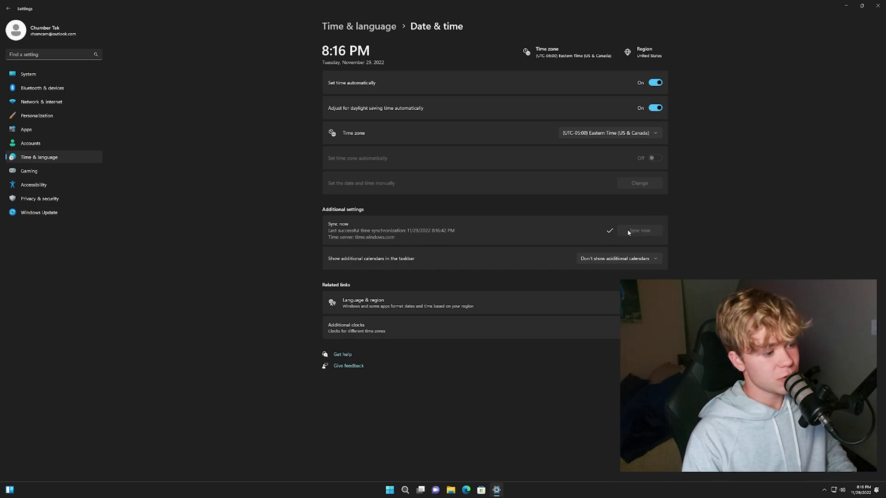
Try the additional taskbar calendar choices, including Simplified Chinese (Lunar).
click(635, 262)
click(630, 271)
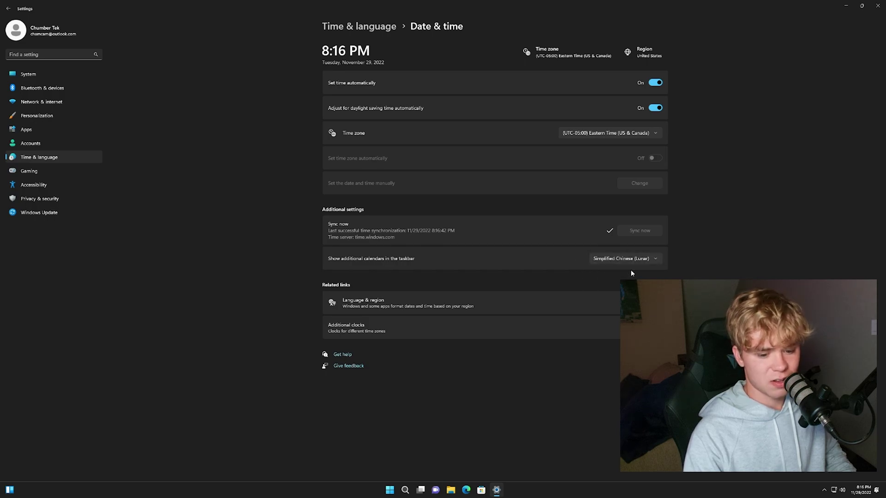
click(632, 258)
click(627, 246)
Review the Xbox Game Bar settings, then return to the Gaming overview.
click(29, 170)
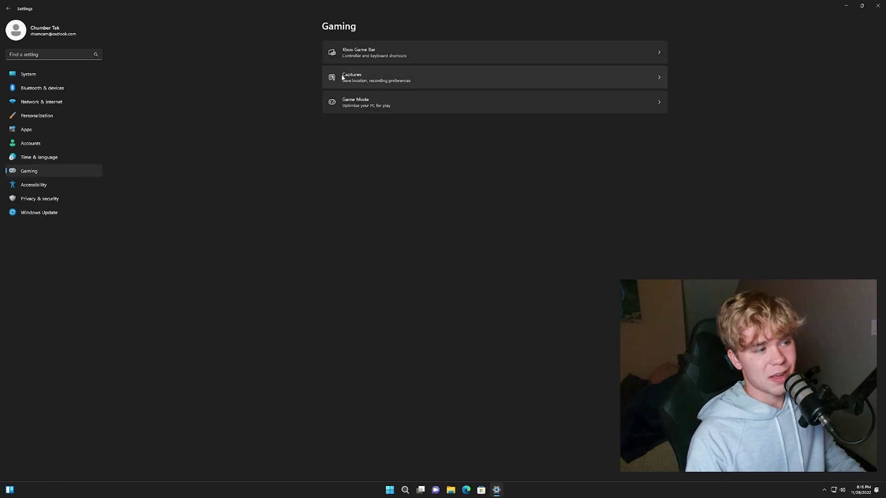
click(347, 59)
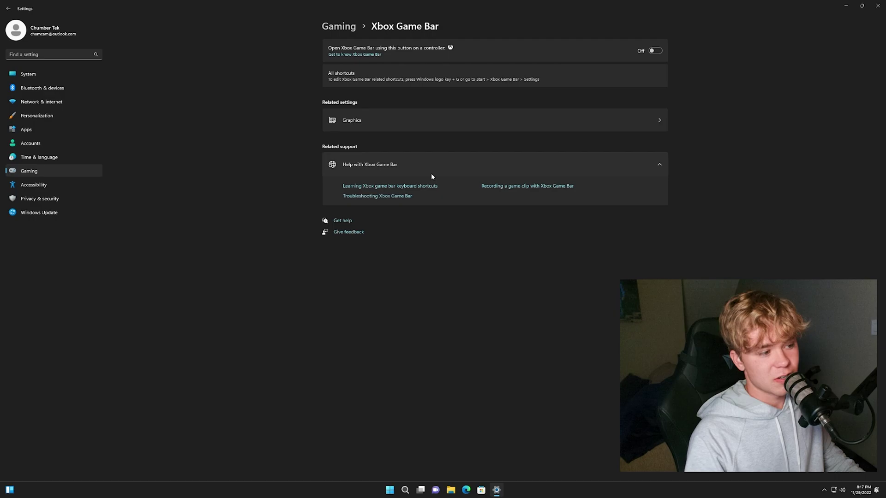
key(alt+Left)
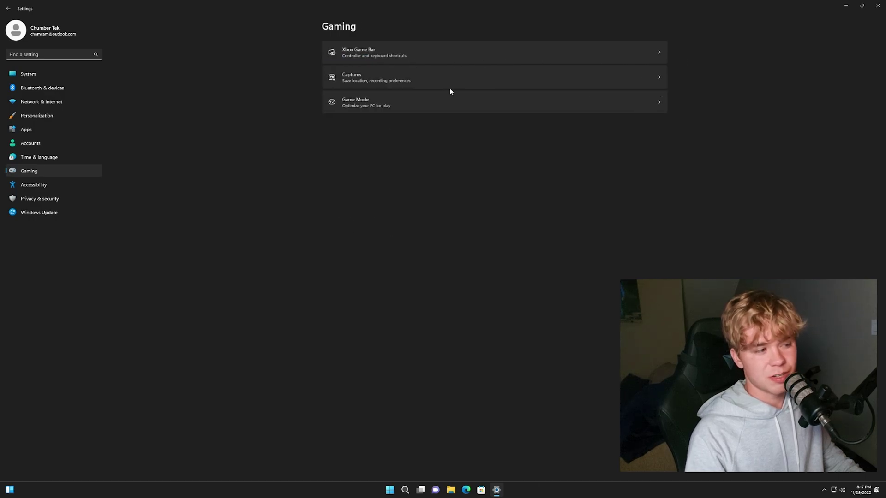
Stop recording audio and the mouse cursor in game captures.
click(417, 88)
click(655, 160)
click(655, 234)
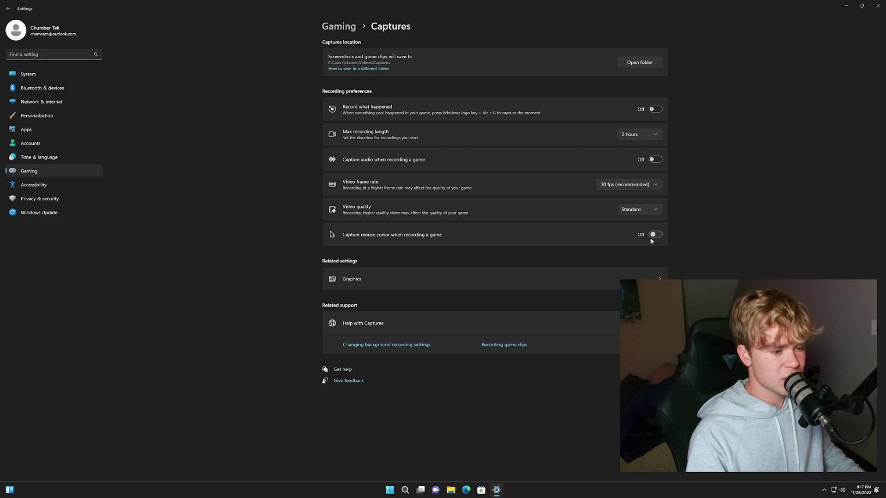
Keep capture video at Standard quality and 30 fps, and confirm Game Mode is On.
click(626, 209)
click(631, 210)
click(628, 185)
click(702, 200)
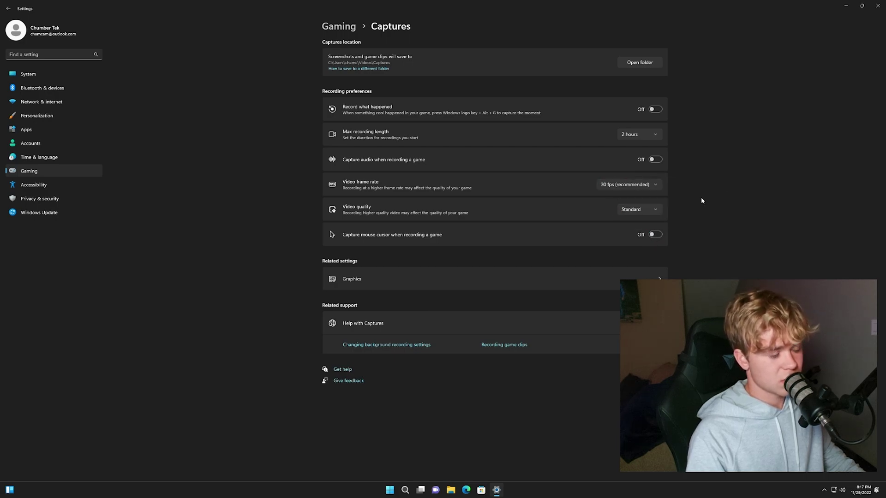
key(alt+Left)
click(404, 106)
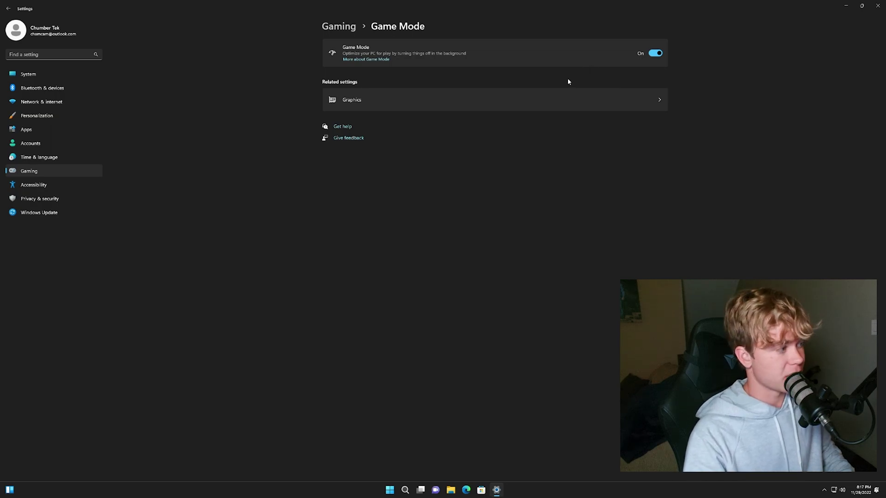
key(alt+Left)
key(alt+Left)
Open Privacy & security and look at the Screenshots and apps permission page.
click(86, 186)
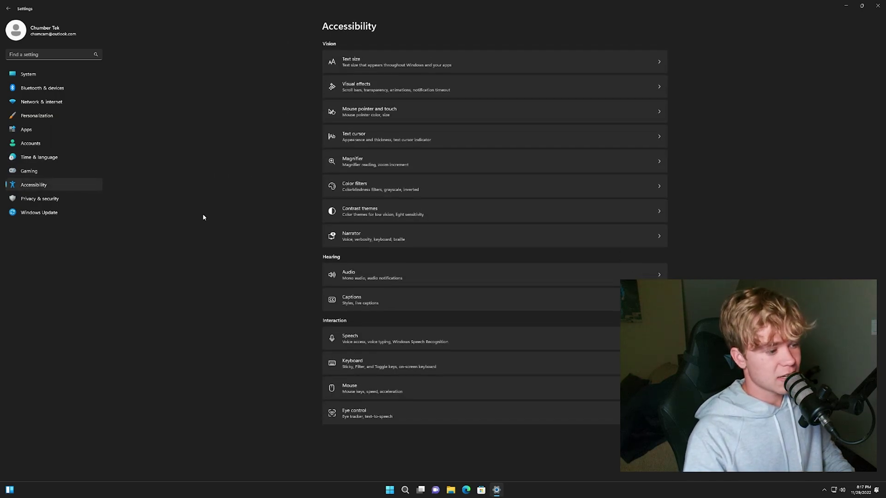
click(64, 201)
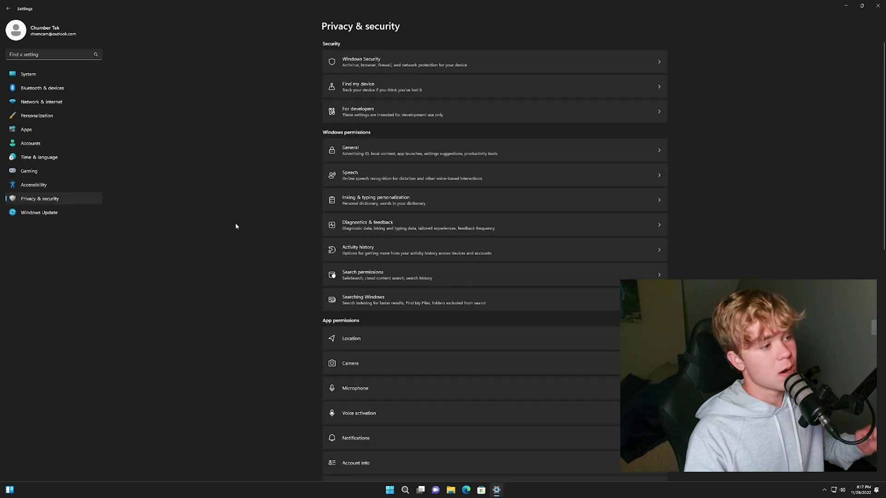
scroll(317, 243, down, 10)
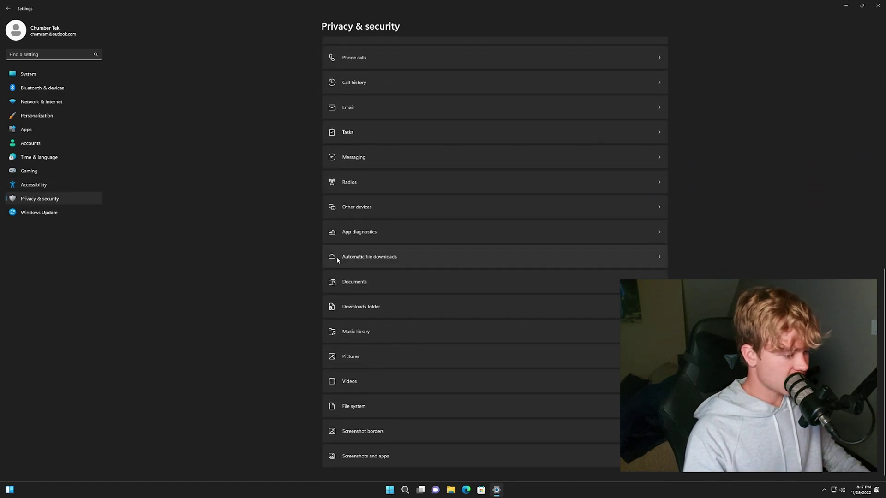
click(365, 455)
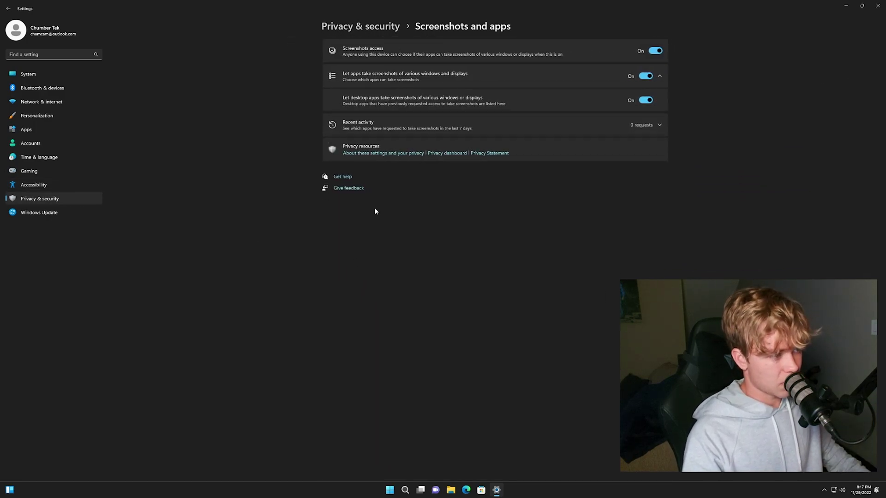
key(alt+Left)
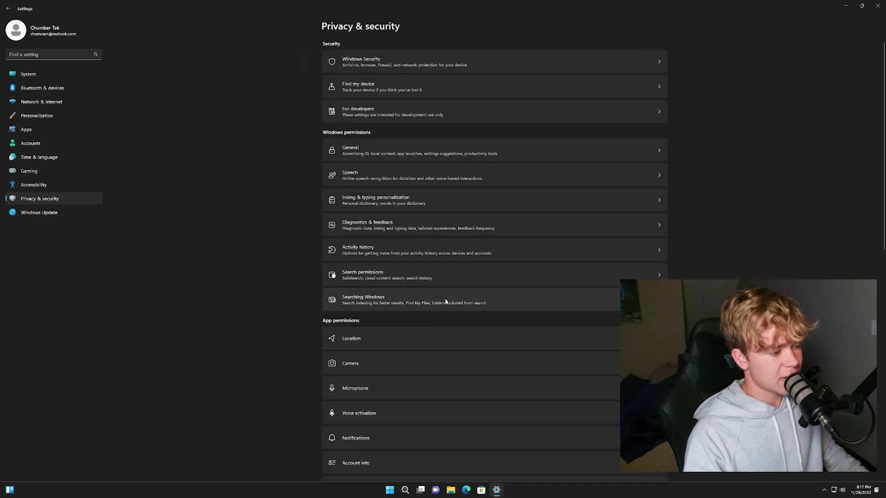
Switch Calendar access for apps Off.
scroll(429, 300, down, 4)
scroll(425, 301, down, 2)
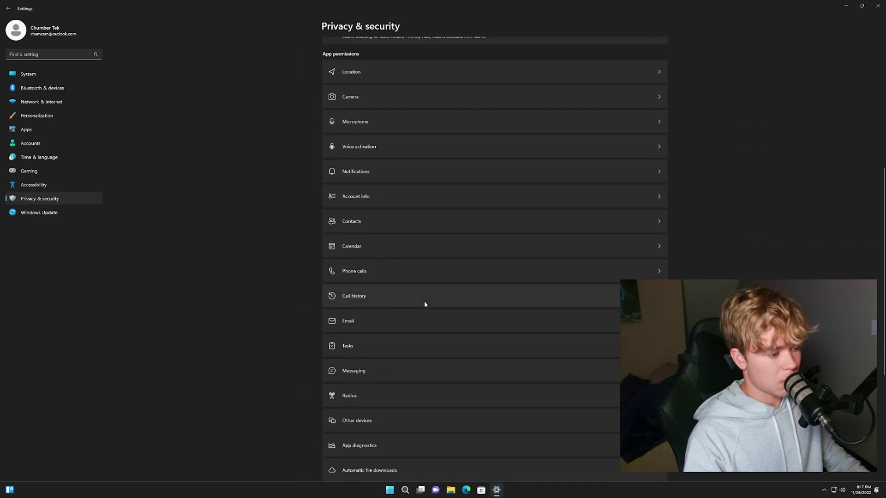
click(400, 254)
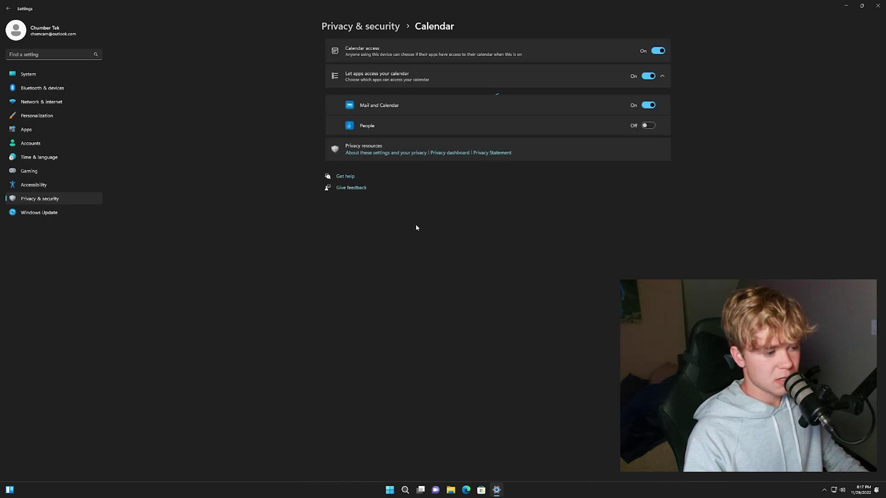
click(657, 51)
key(alt+Left)
scroll(502, 289, down, 3)
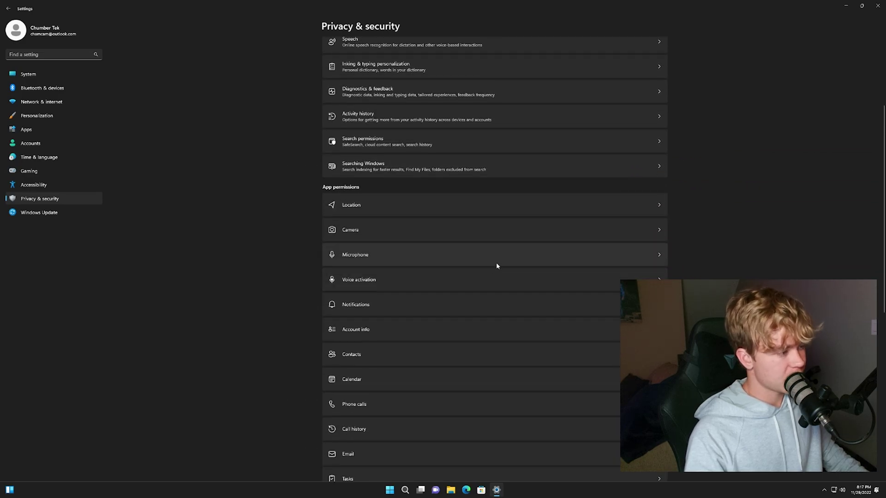
scroll(496, 263, up, 3)
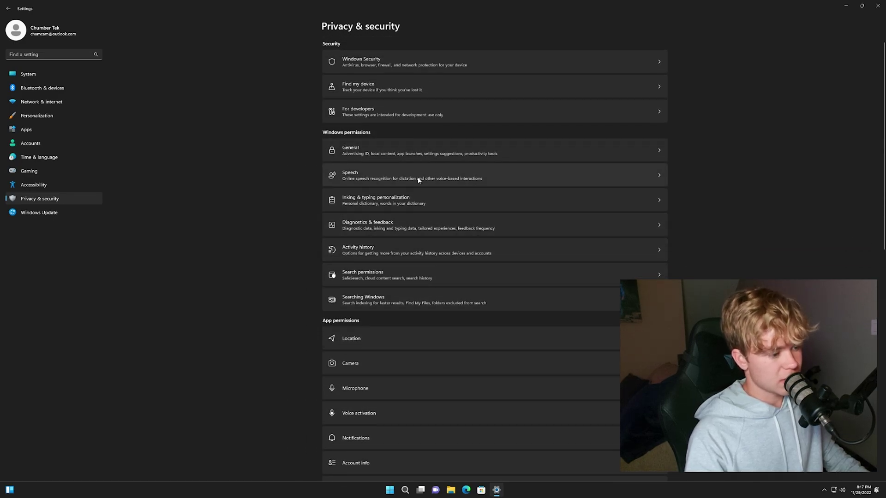
Look over the Searching Windows indexing settings, briefly opening and closing File Explorer.
click(517, 301)
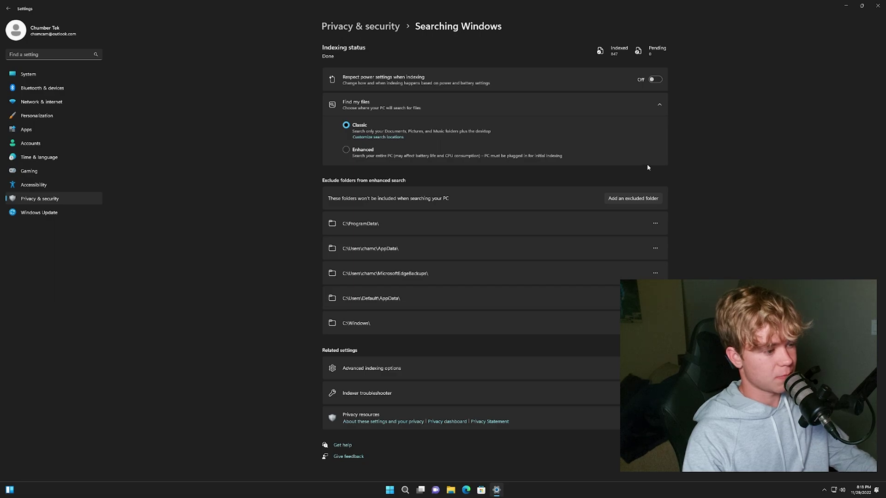
key(super+e)
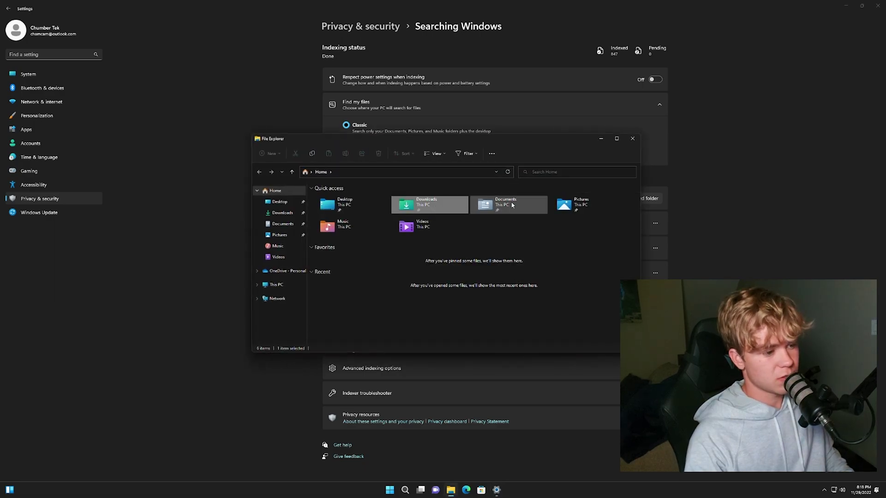
click(686, 187)
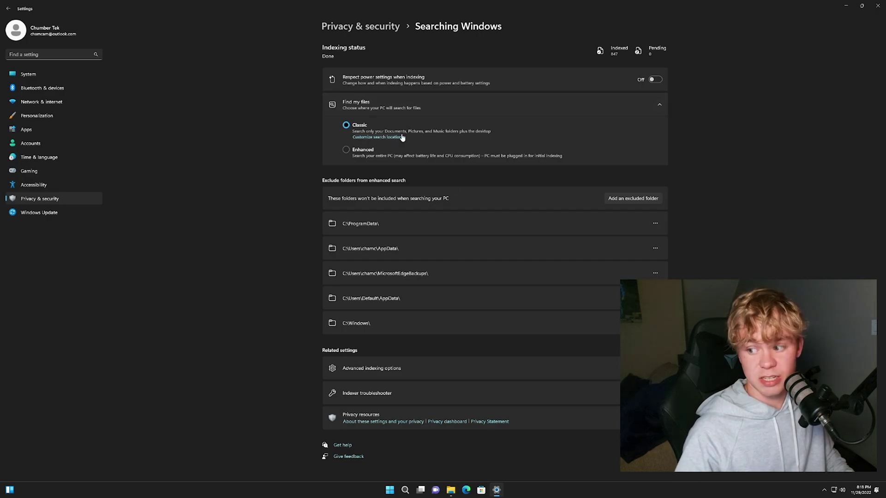
key(alt+Left)
Check the App diagnostics permission page, then move on to Windows Update.
scroll(389, 263, down, 12)
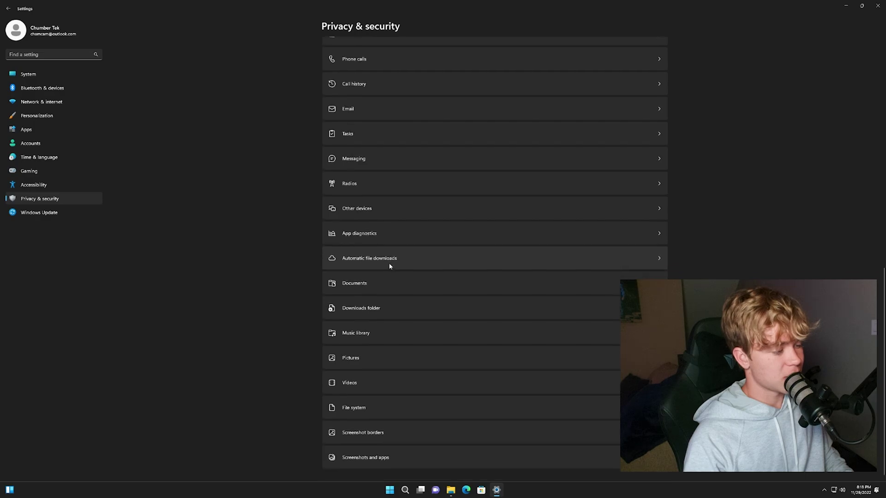
click(354, 242)
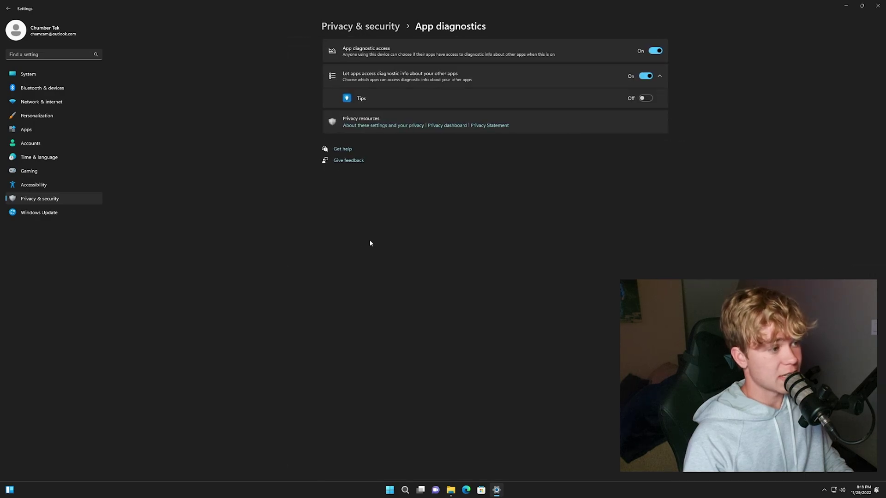
key(alt+Left)
scroll(451, 278, down, 10)
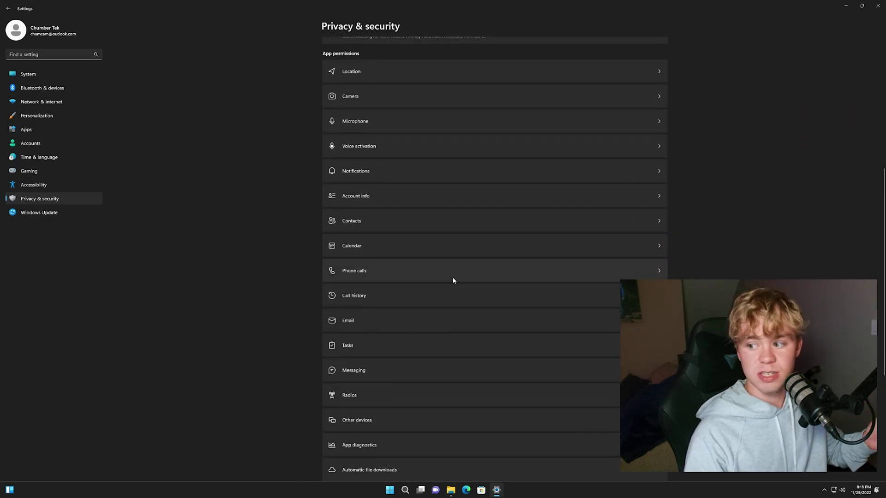
click(63, 213)
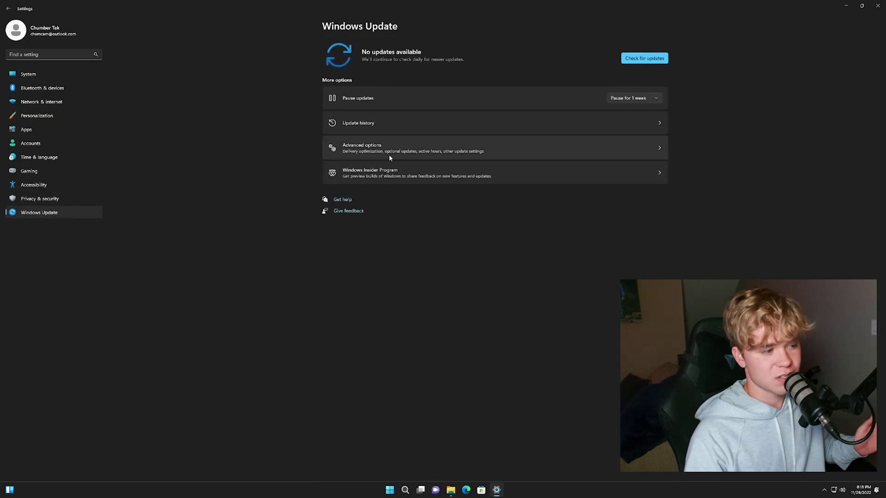
Check for updates, pause them for 5 weeks until 1/3/2023, and open Advanced options.
click(645, 58)
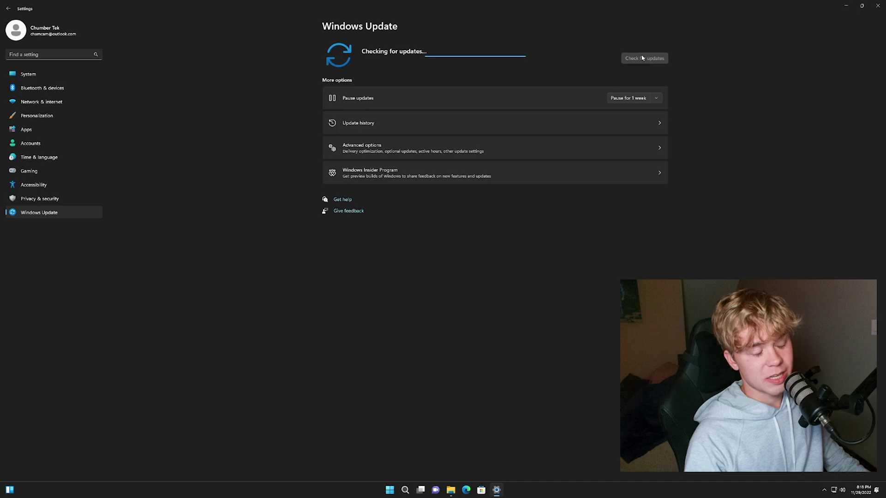
click(657, 98)
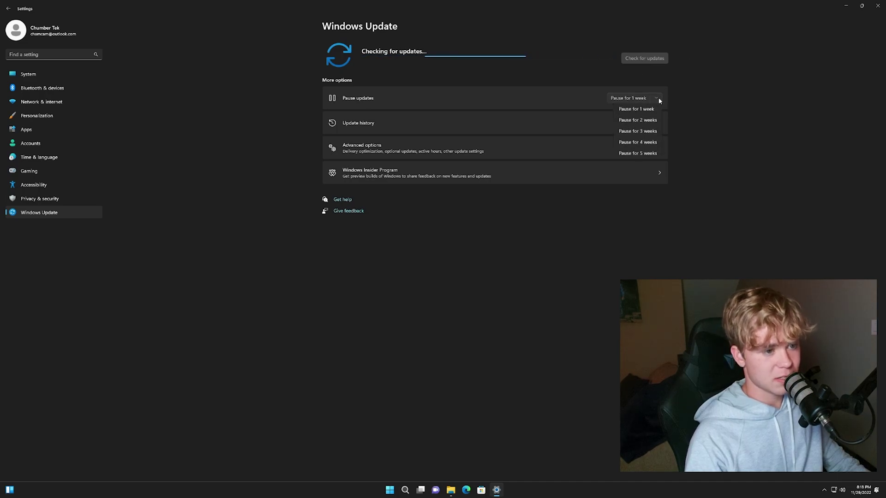
click(644, 153)
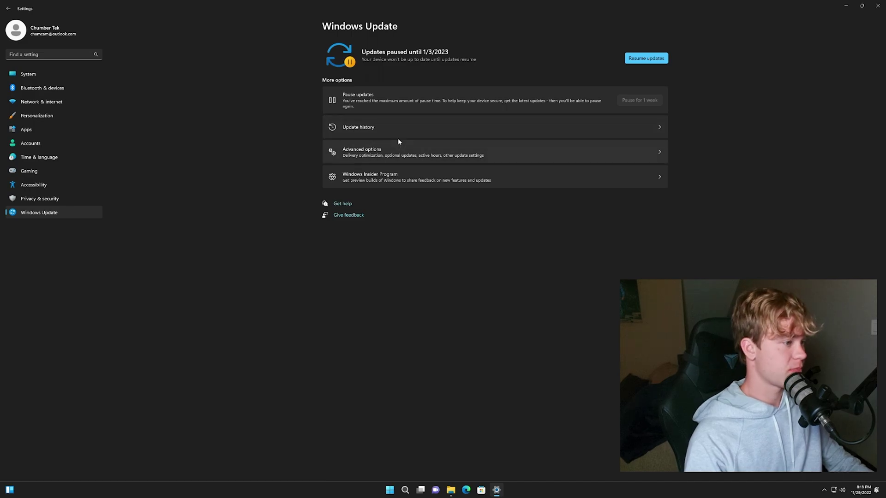
click(390, 161)
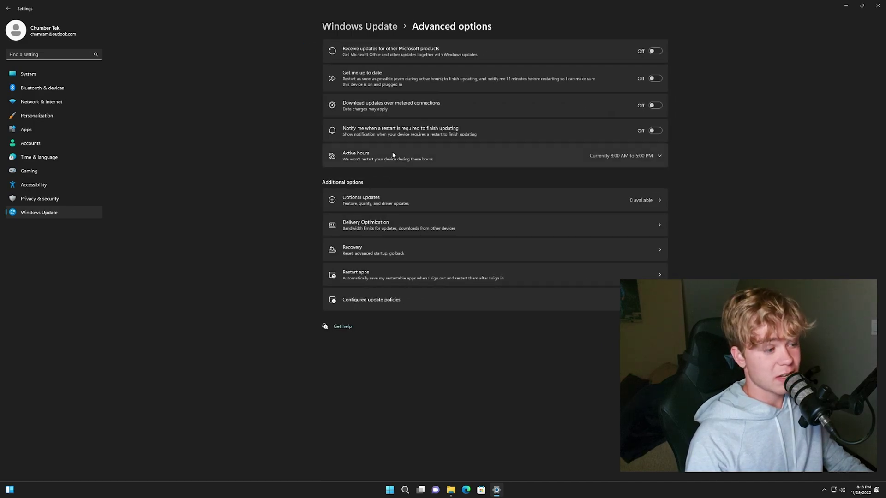
Turn off Allow downloads from other PCs in Delivery Optimization.
click(385, 223)
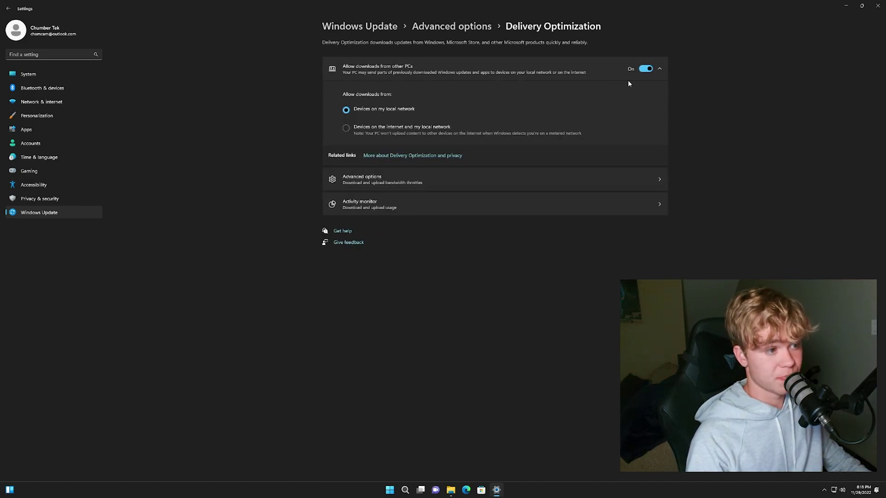
click(646, 69)
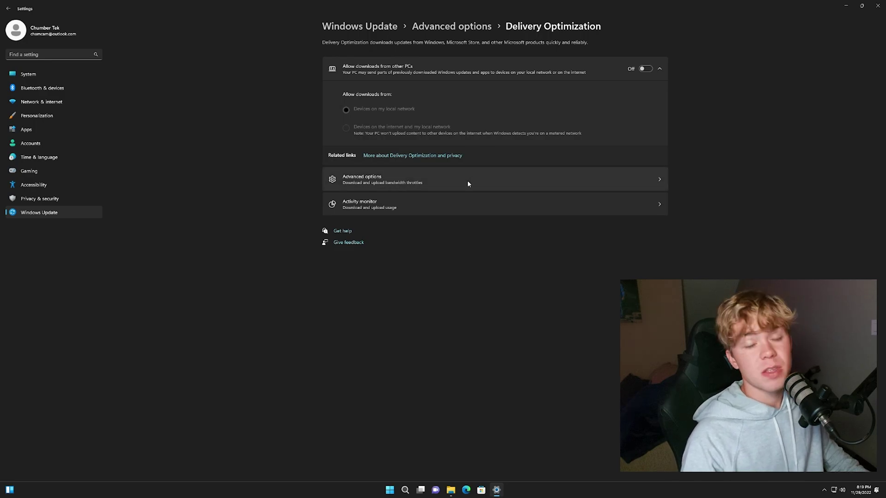
key(alt+Left)
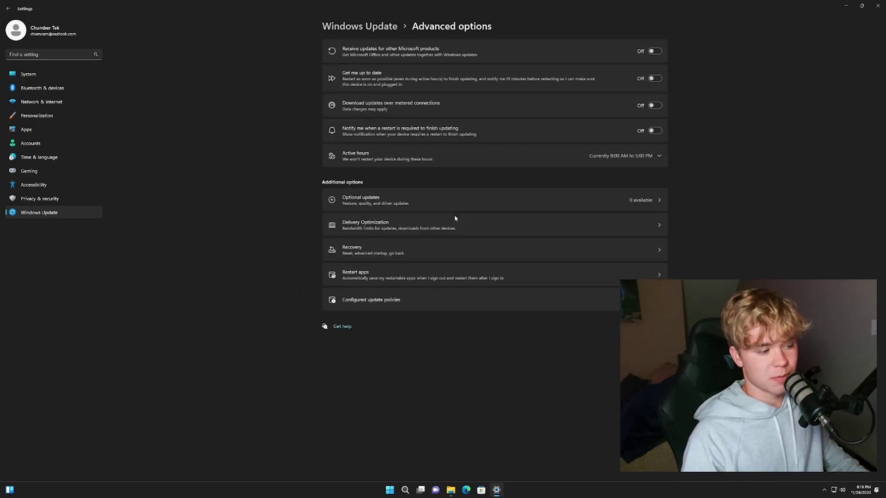
Review the restart-apps and configured update policies pages, then close Settings.
click(418, 281)
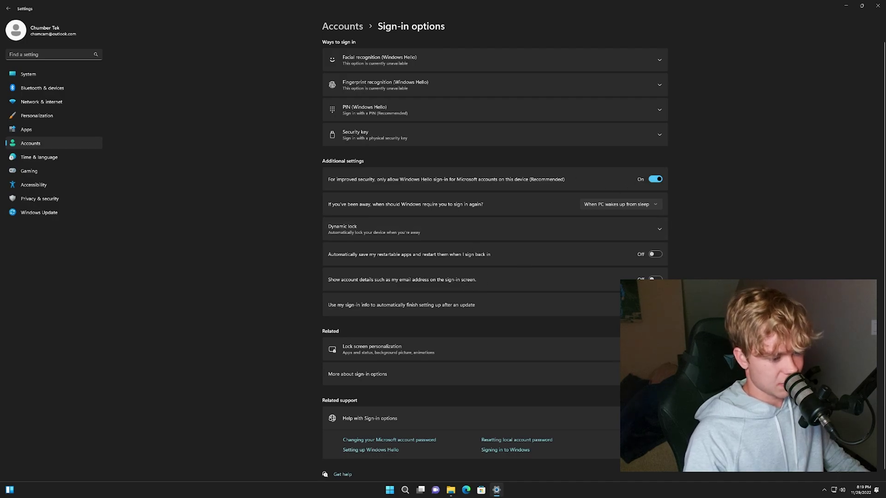
key(alt+Left)
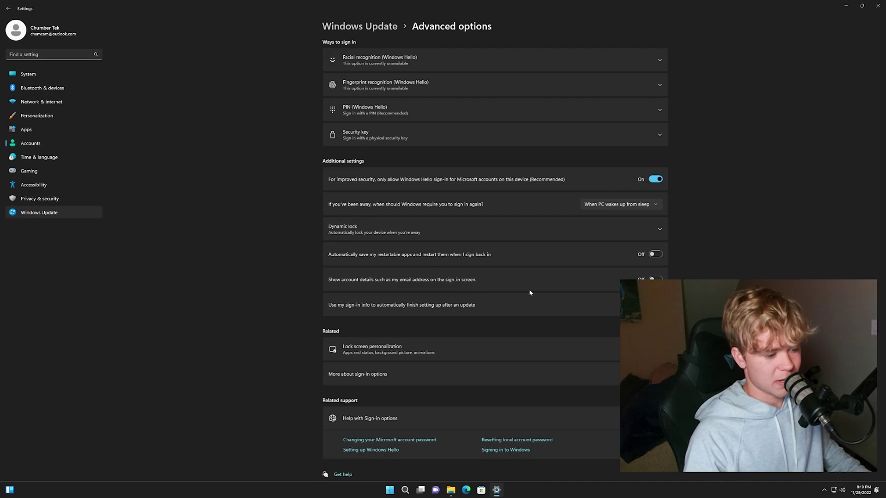
click(393, 304)
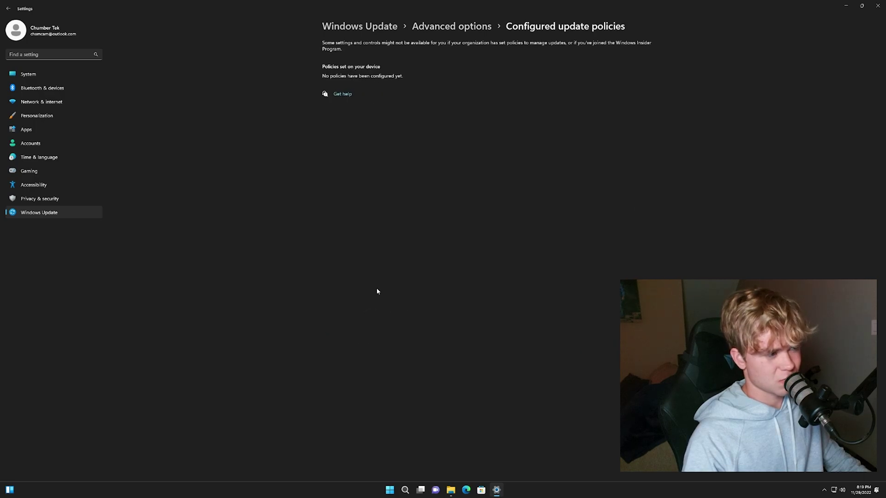
key(alt+Left)
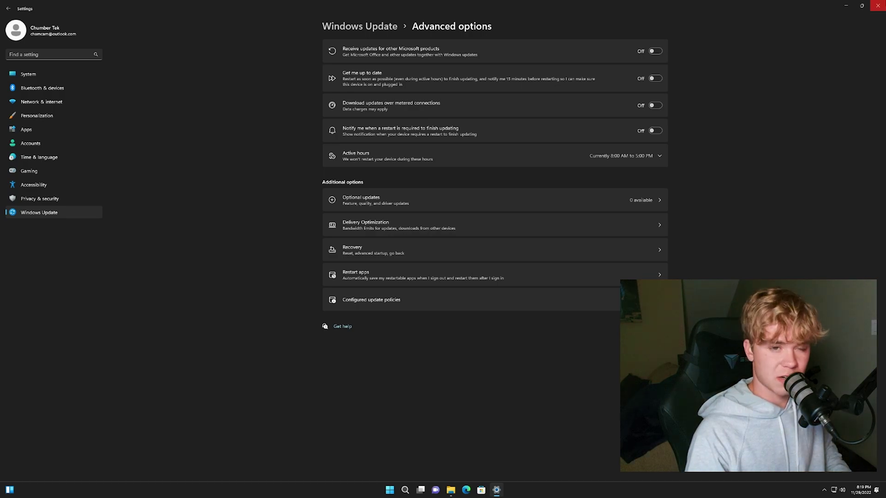
click(879, 6)
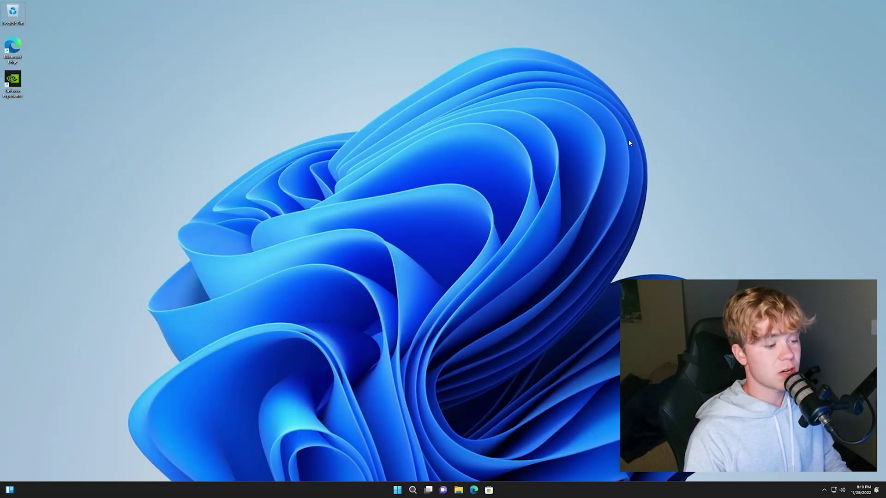
Launch Control Panel by running 'control' from the centred Run box.
key(super+r)
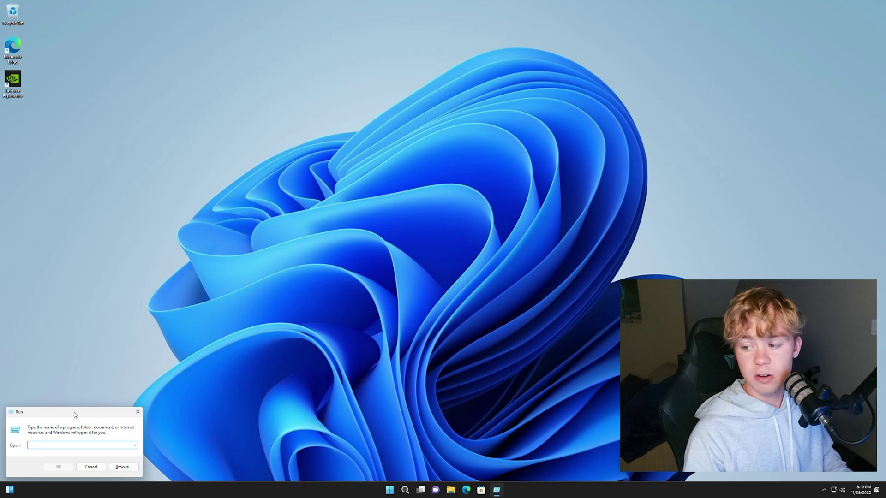
drag(76, 413, 448, 169)
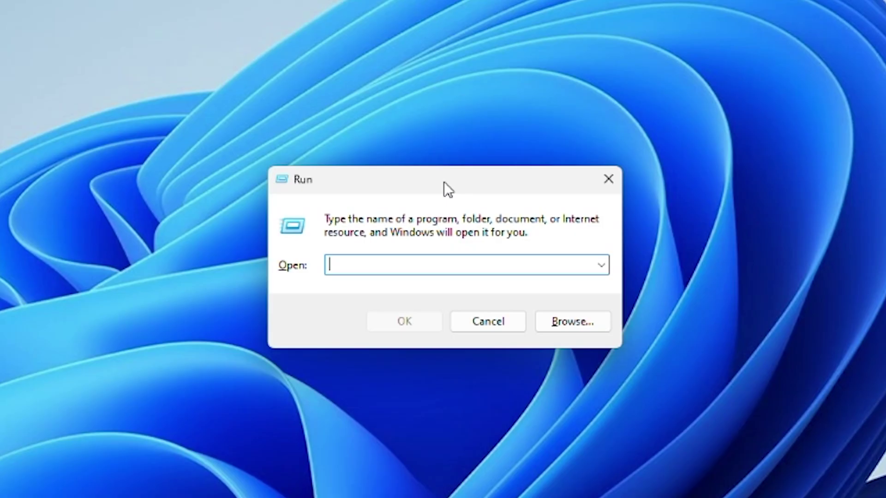
text(control)
key(Return)
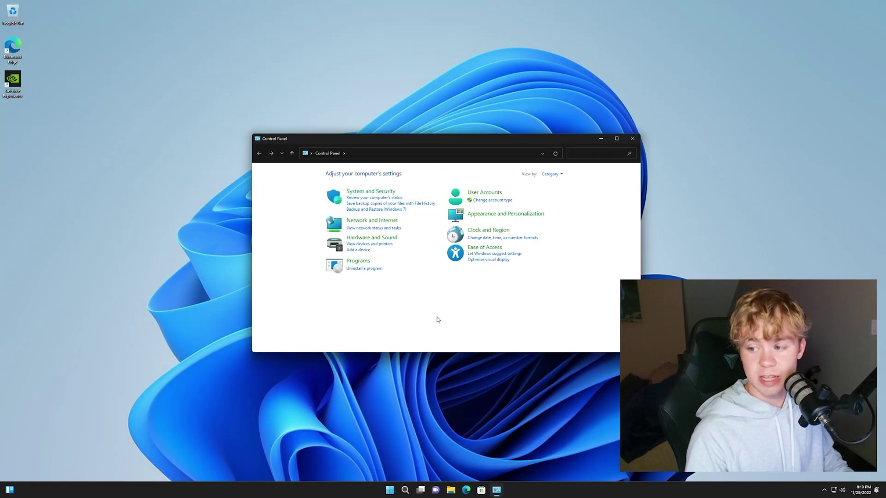
Disable Enhance pointer precision on the Mouse Properties Pointer Options tab and apply it.
click(369, 240)
click(430, 180)
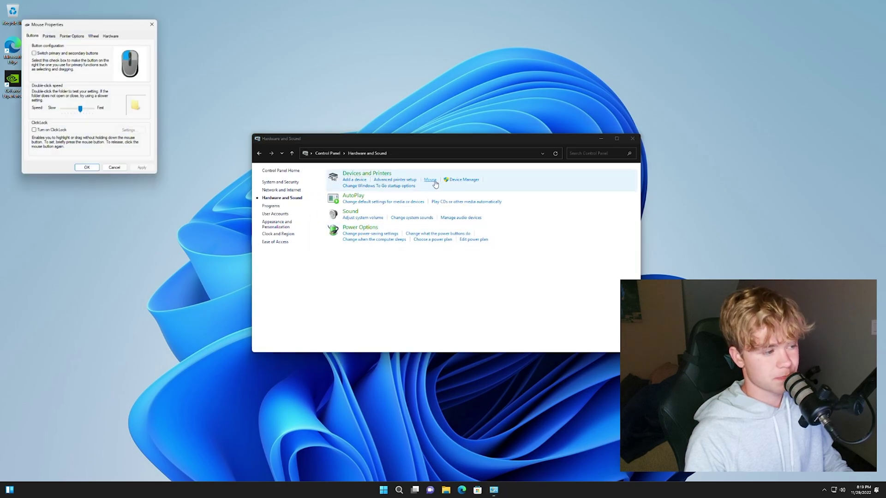
drag(77, 23, 313, 69)
click(285, 81)
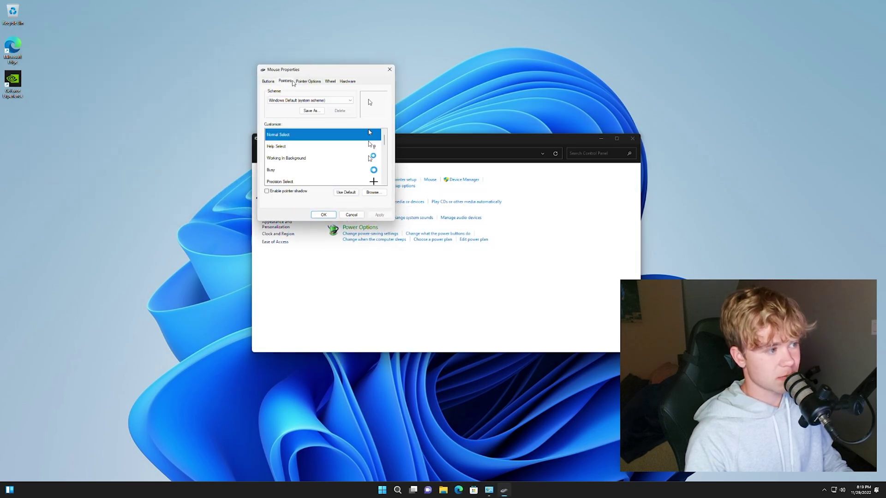
click(302, 81)
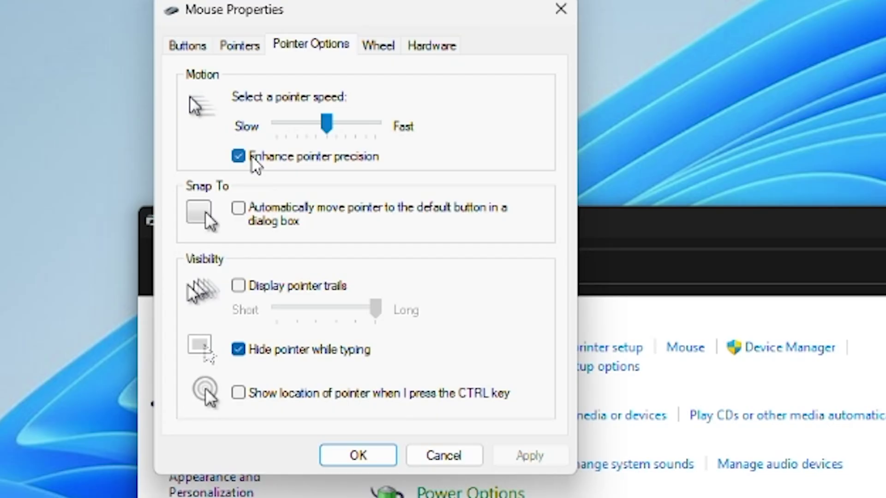
click(289, 119)
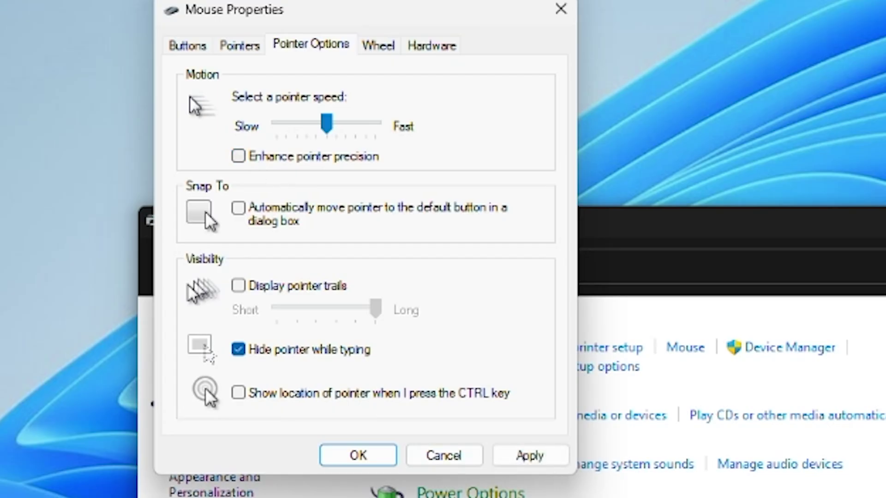
click(526, 453)
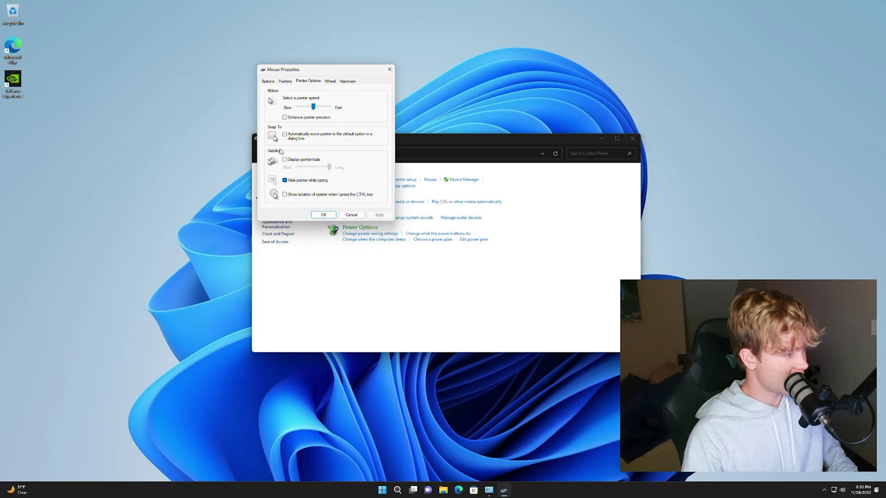
Close Mouse Properties and select the High performance plan under Power Options' additional plans.
click(323, 215)
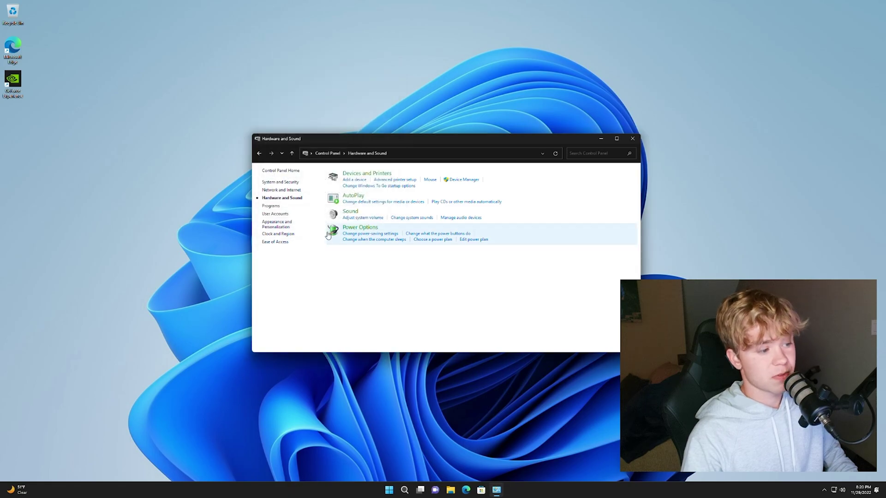
click(362, 231)
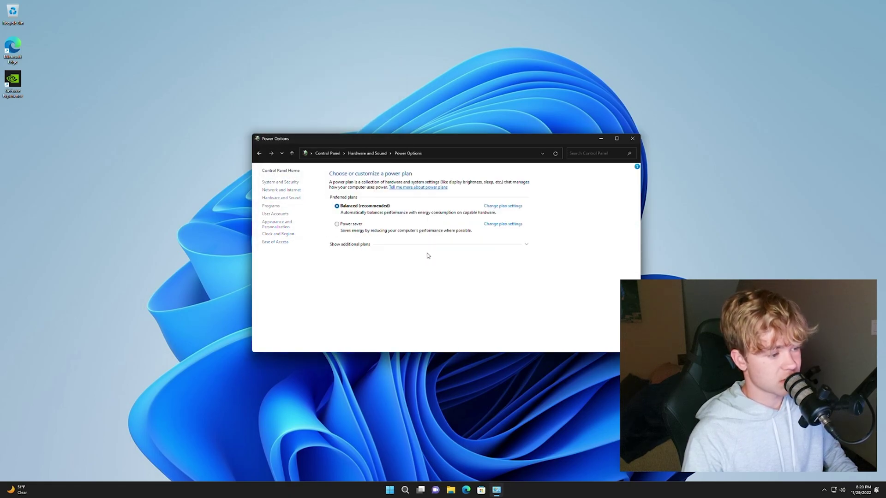
click(355, 245)
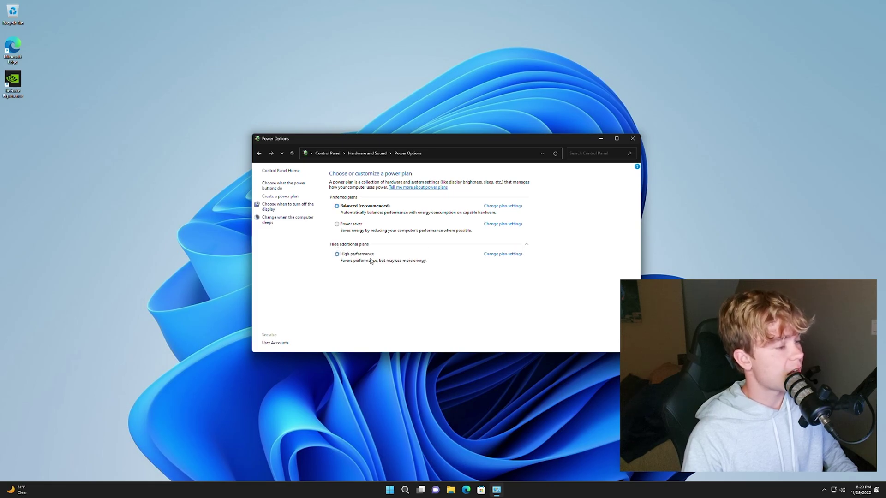
click(346, 260)
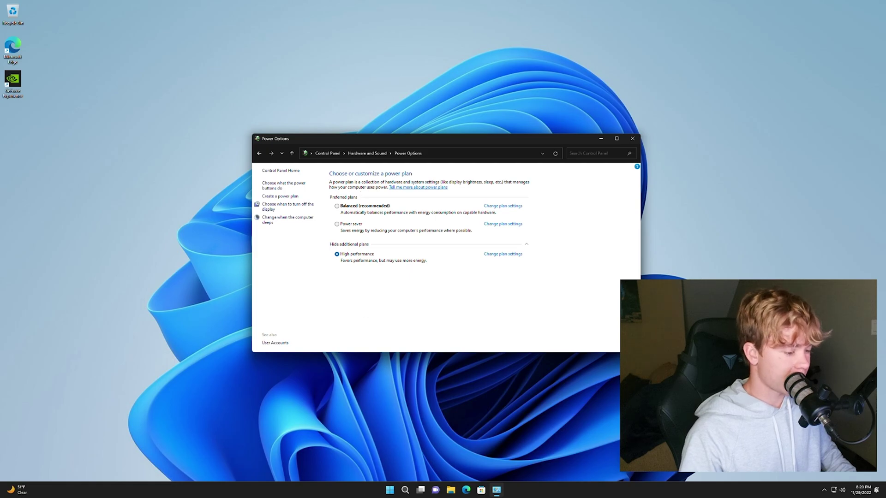
click(465, 490)
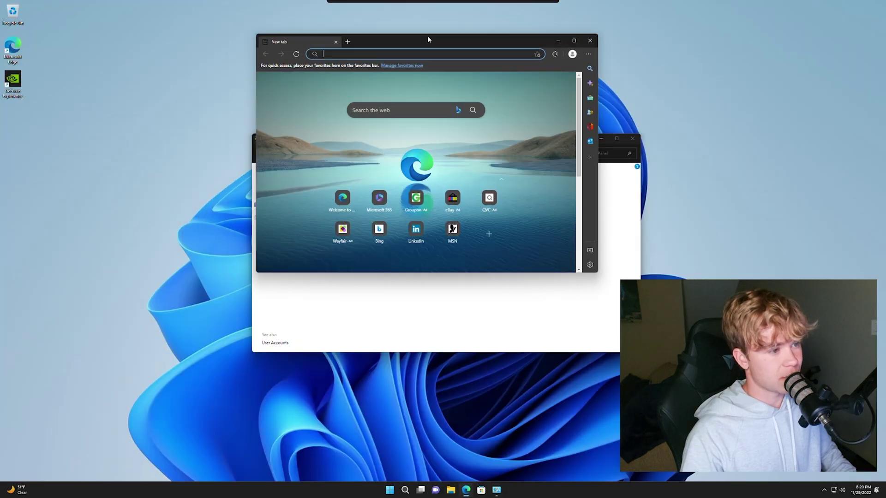
Search Edge for 'ultimate perf' and open the How-To Geek Ultimate Performance article.
drag(429, 40, 400, 76)
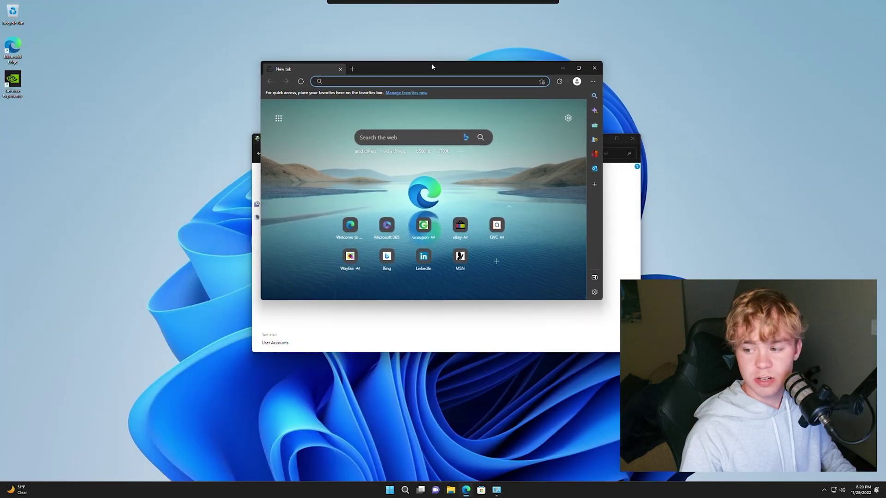
text(ultima)
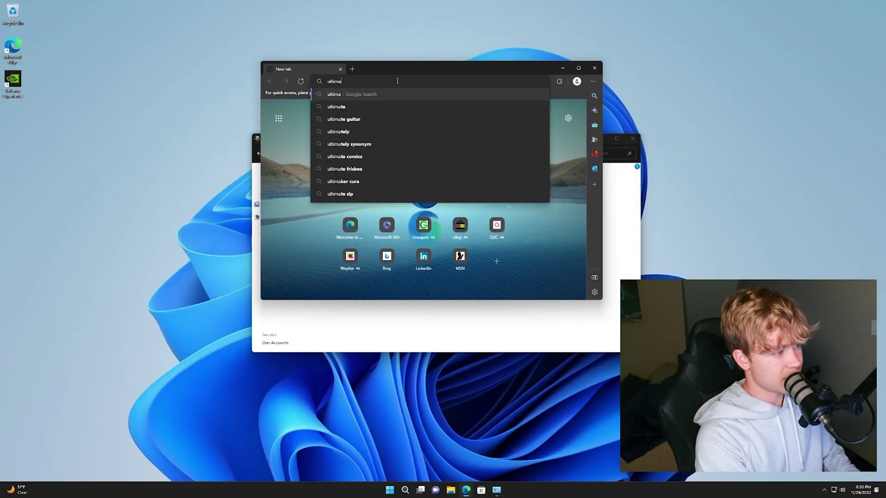
text(te perf)
key(Return)
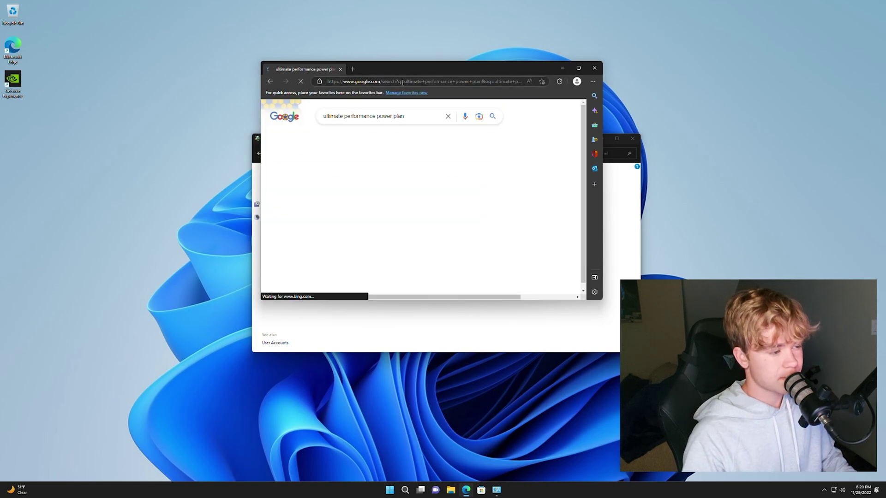
click(441, 207)
Highlight the article's powercfg command, then launch Microsoft Store.
scroll(442, 207, down, 15)
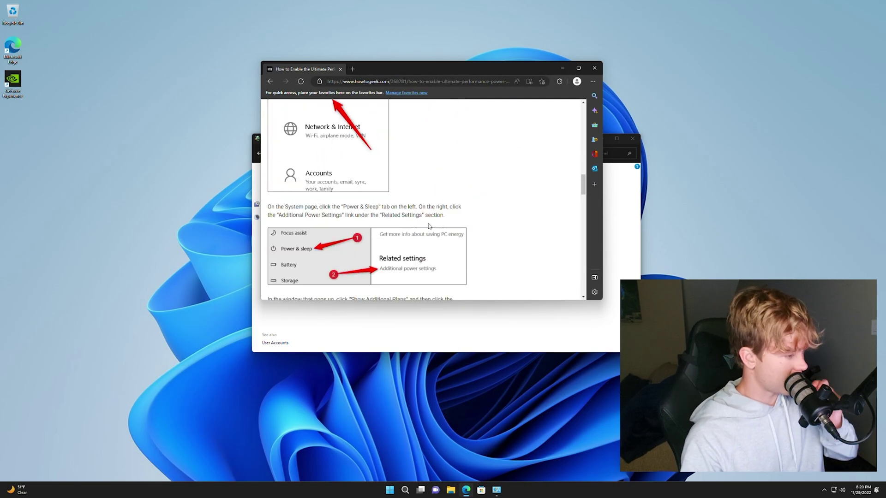
scroll(415, 233, down, 2)
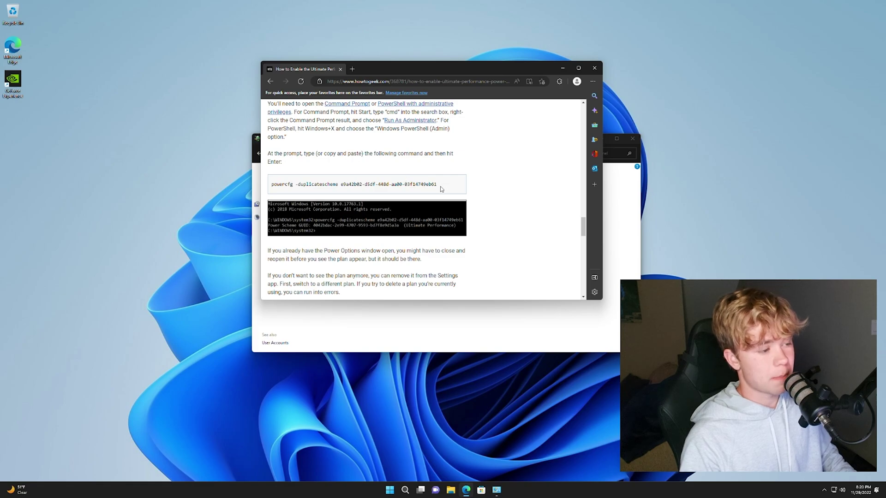
drag(442, 187, 255, 190)
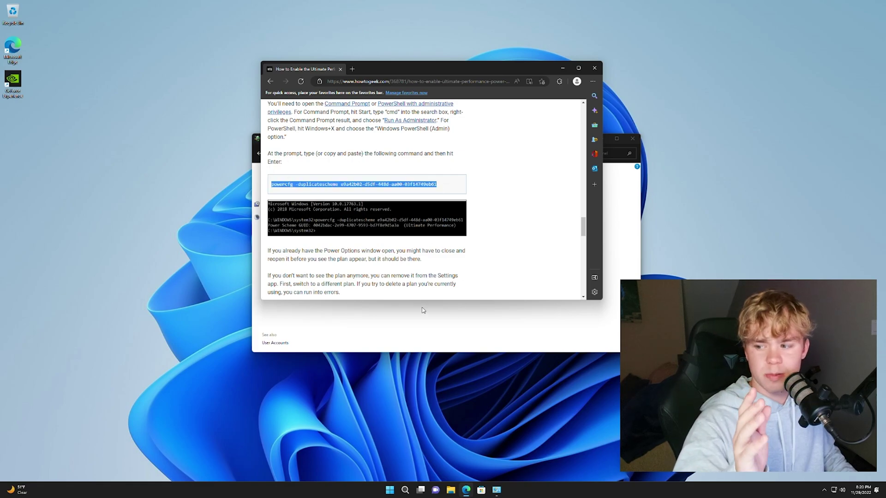
click(421, 337)
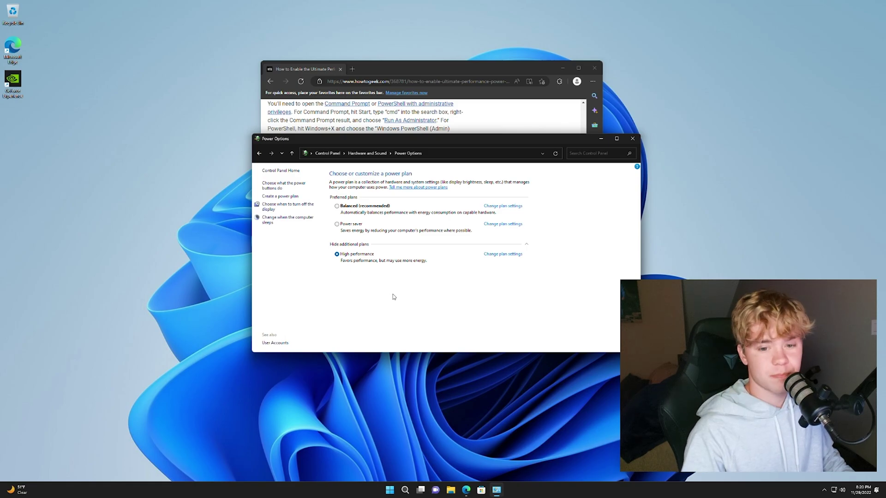
click(480, 491)
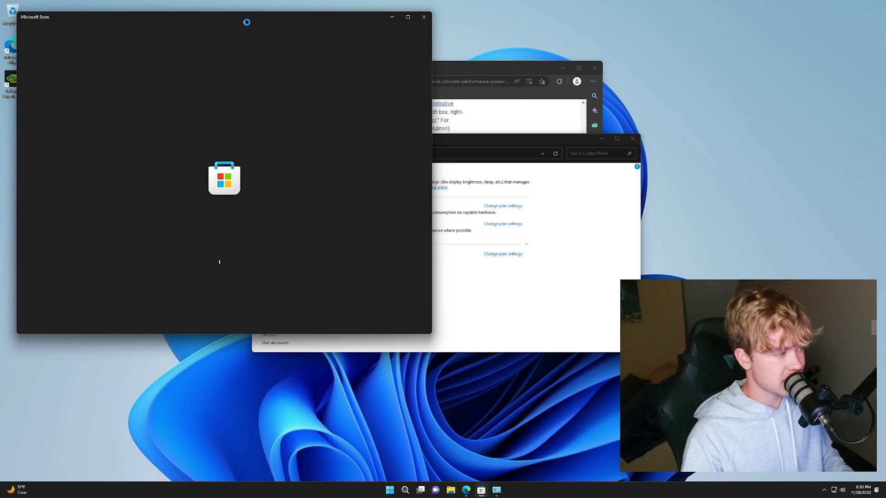
Switch off App updates and Video autoplay in the Store's App settings, then close it.
drag(373, 24, 649, 38)
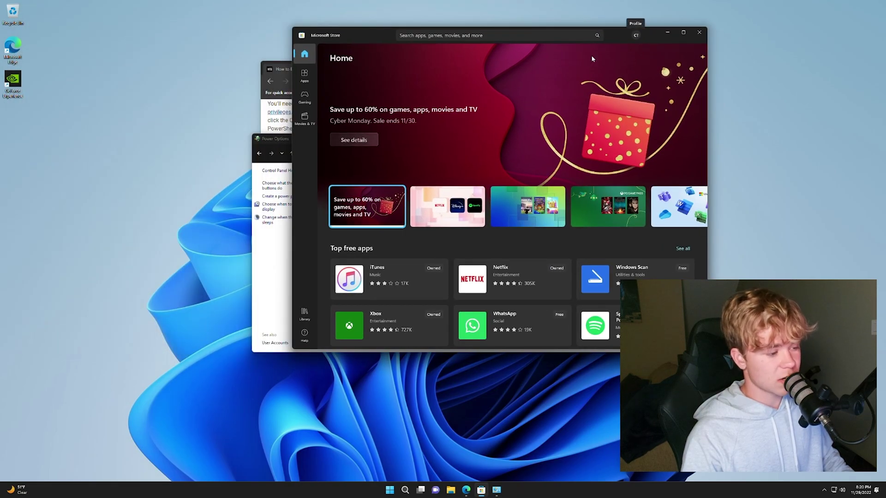
click(636, 35)
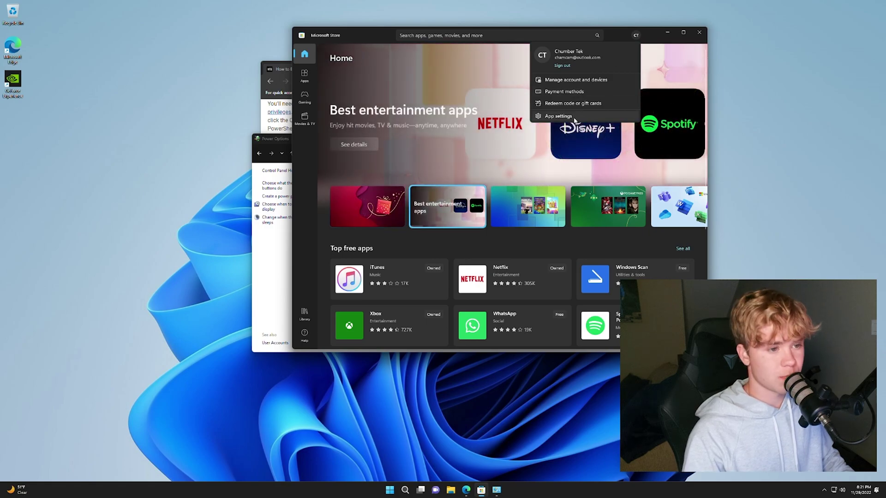
click(573, 116)
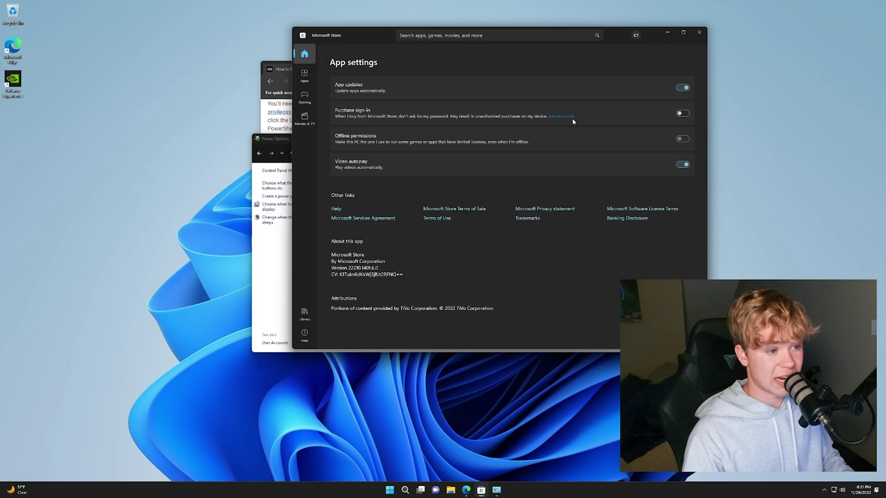
click(679, 89)
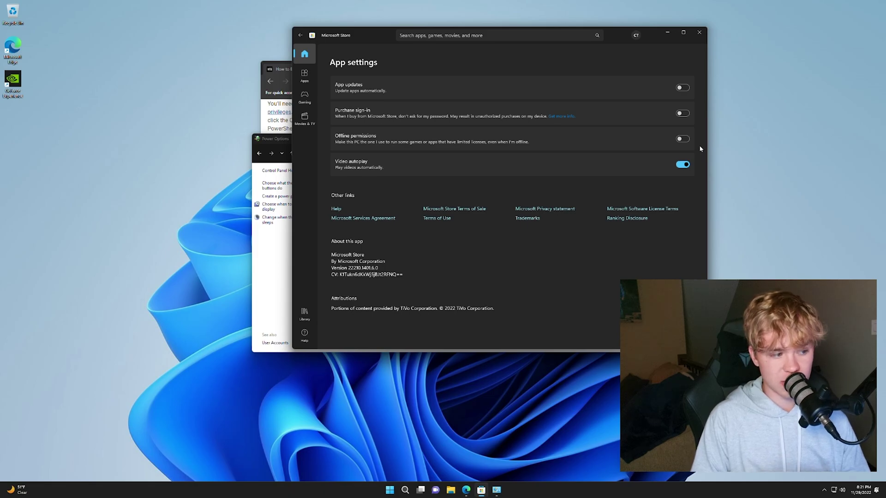
click(683, 166)
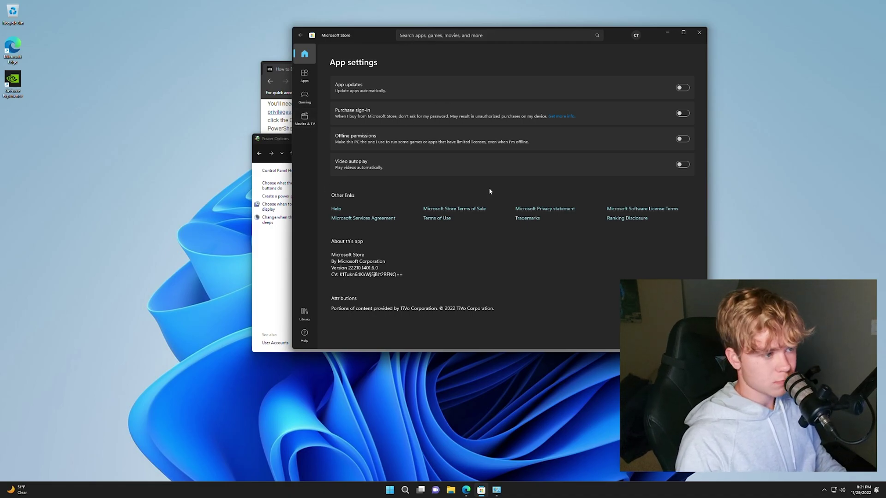
click(699, 33)
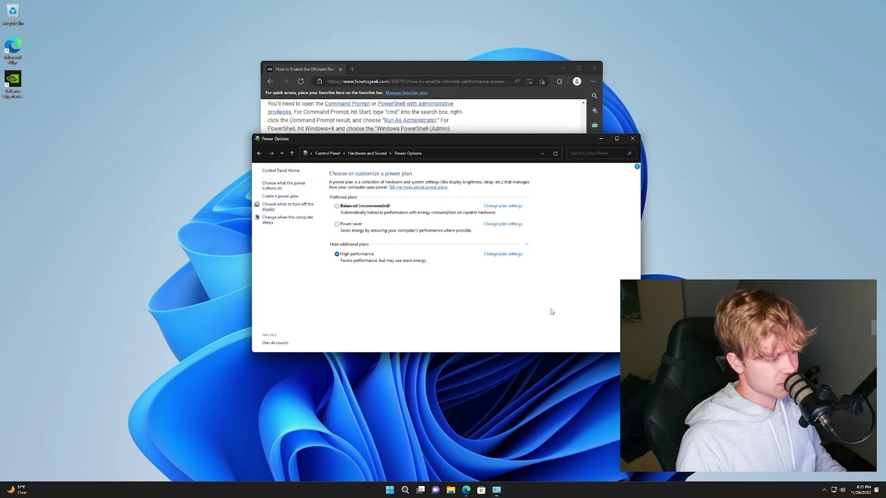
Close Power Options and Edge, then Shift-restart from the Start menu into recovery.
click(627, 145)
click(595, 67)
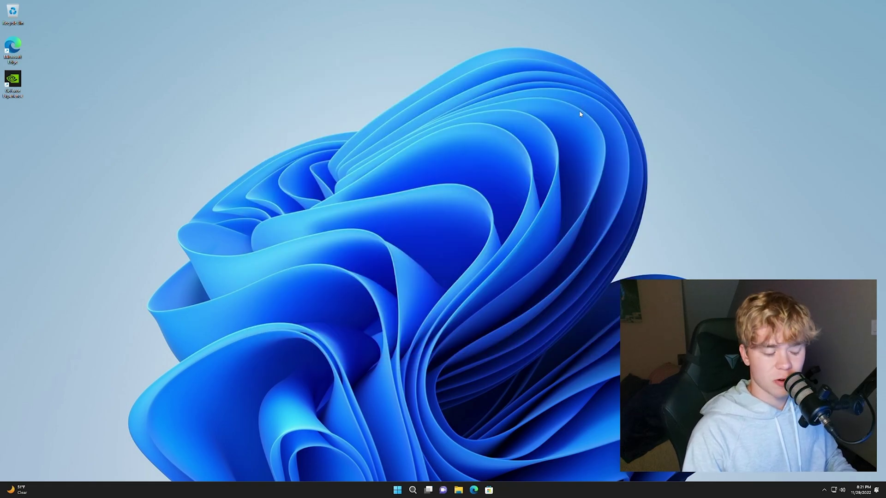
key(super)
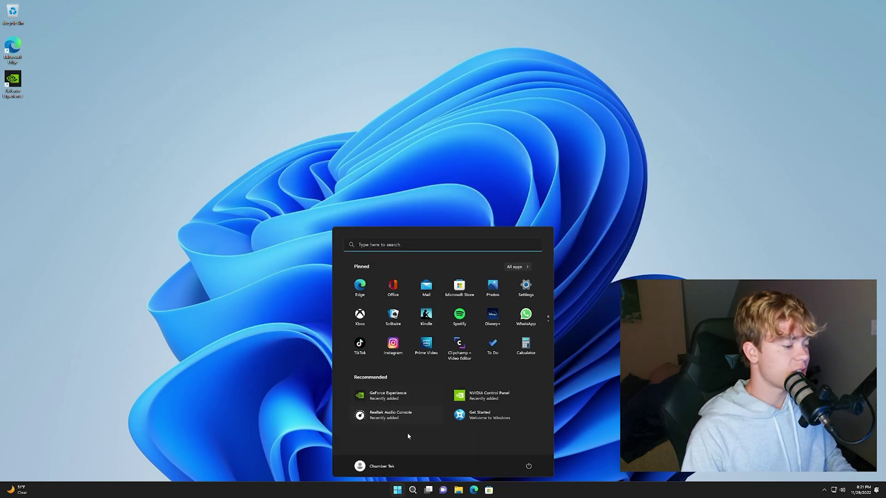
click(529, 466)
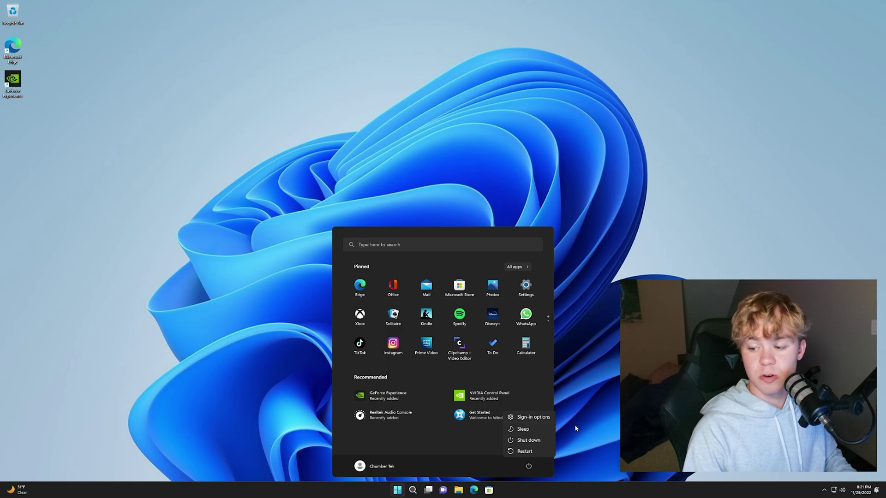
click(576, 428)
key(super)
click(528, 466)
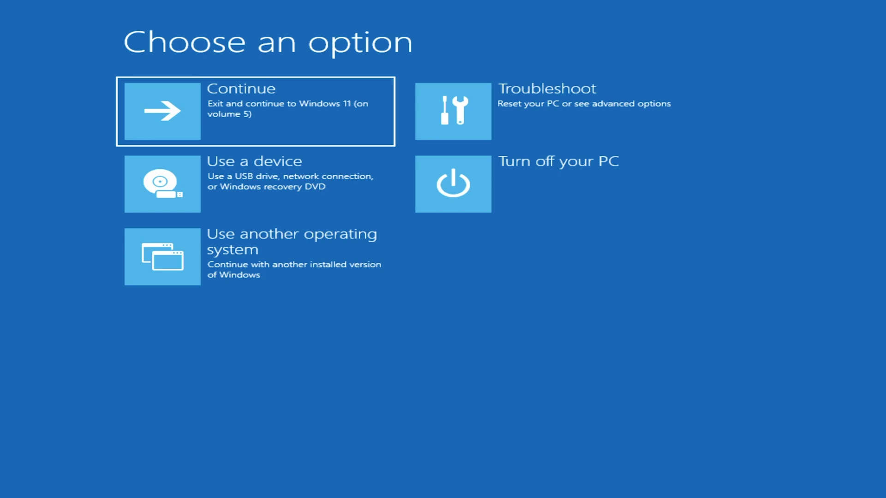
Choose Troubleshoot > Advanced options > UEFI Firmware Settings to reboot into the MSI BIOS.
key(Right)
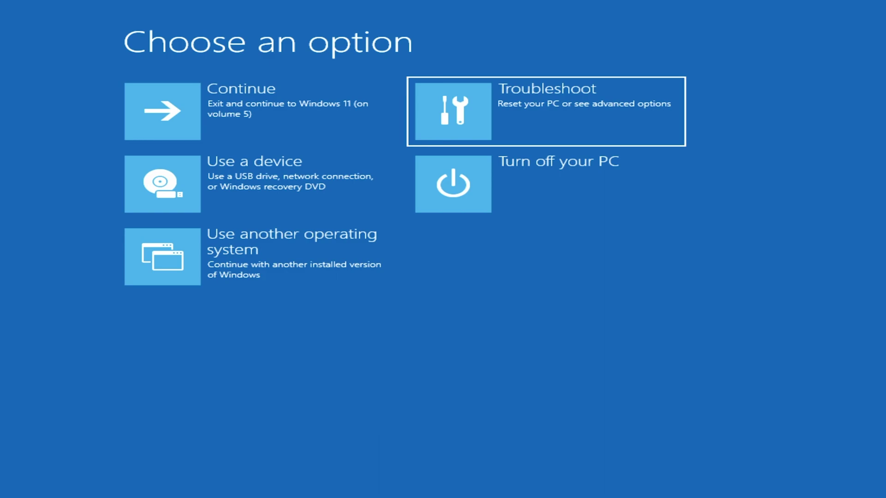
click(522, 112)
click(203, 204)
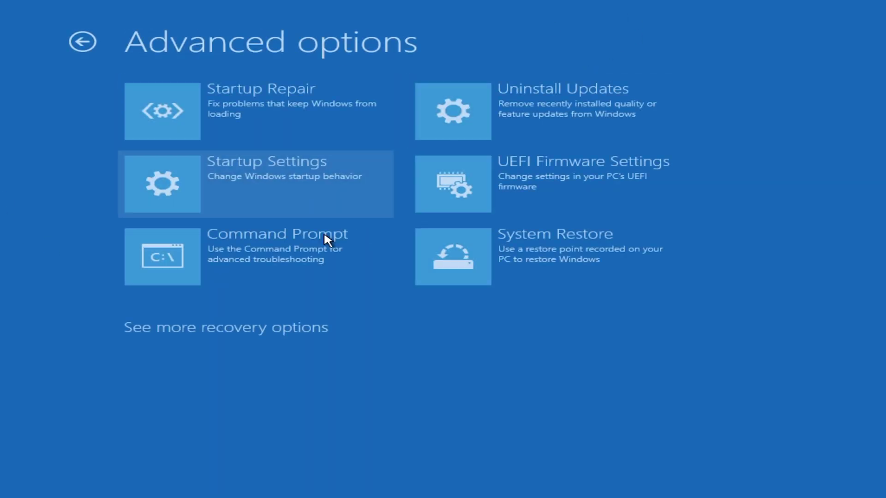
click(567, 210)
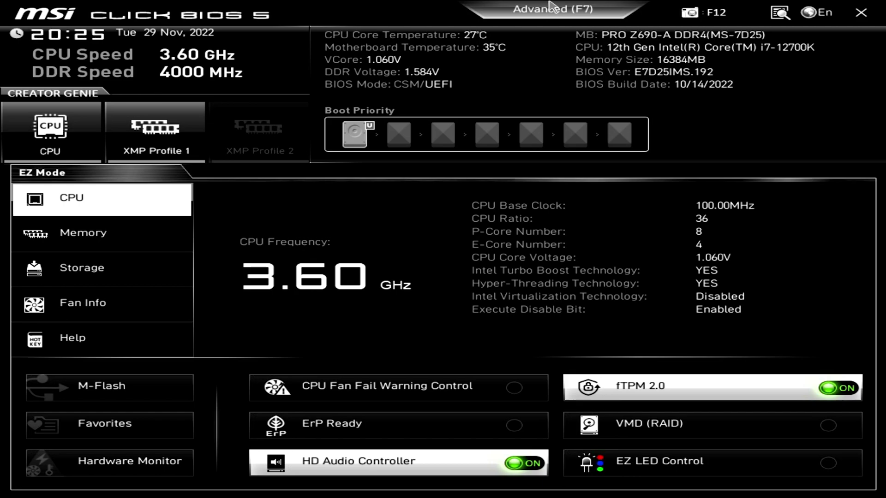
Switch to Advanced mode and enable Extreme Memory Profile (XMP) on the OC page, giving DDR4 4000MHz.
click(553, 8)
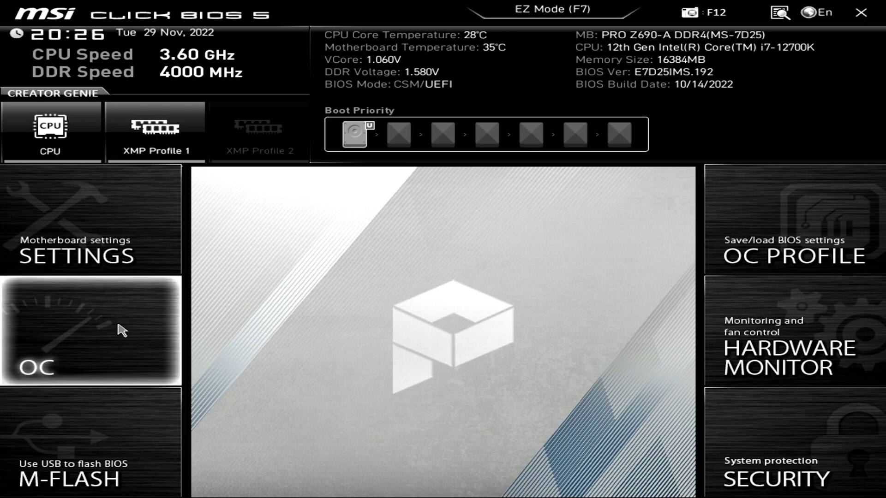
click(123, 331)
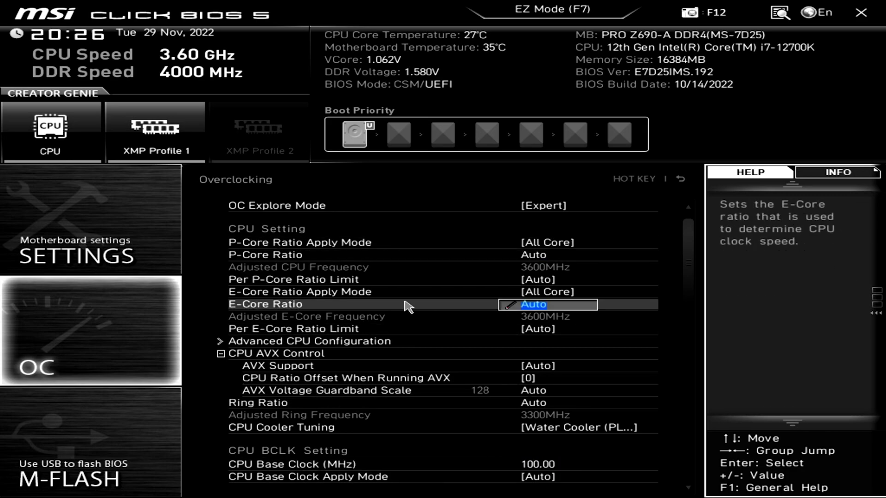
scroll(410, 318, down, 1)
scroll(413, 330, down, 5)
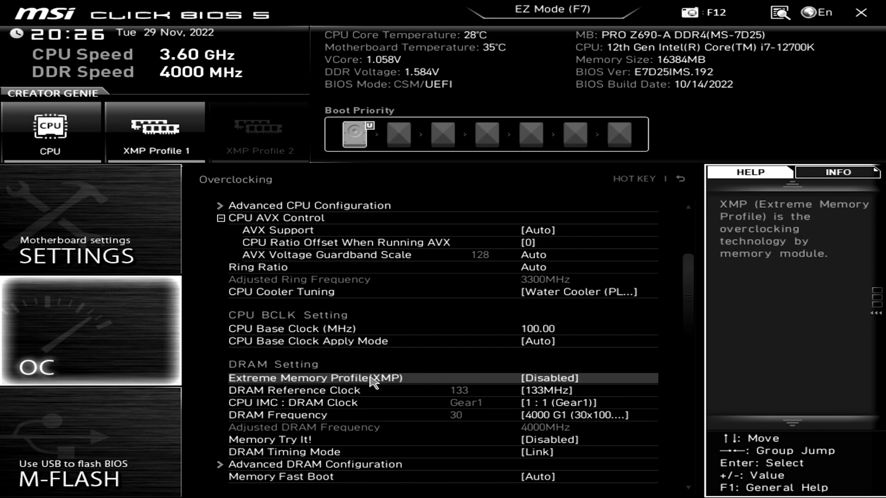
click(372, 380)
click(344, 285)
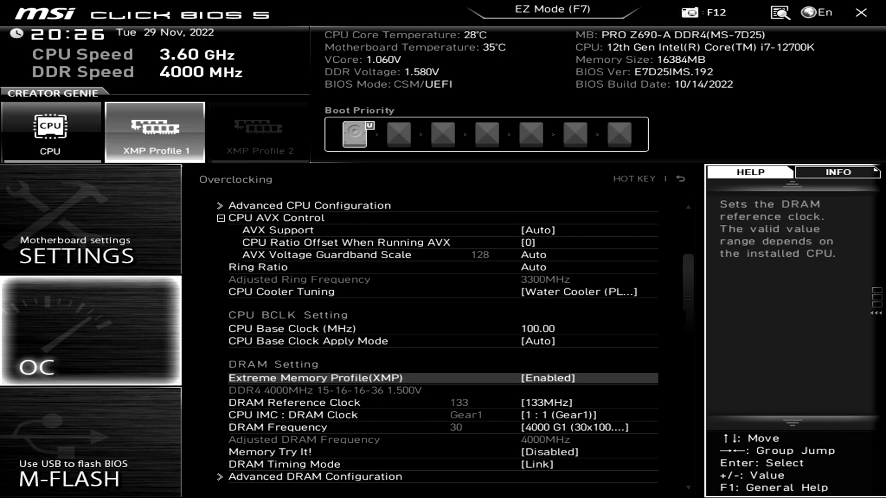
scroll(585, 428, up, 8)
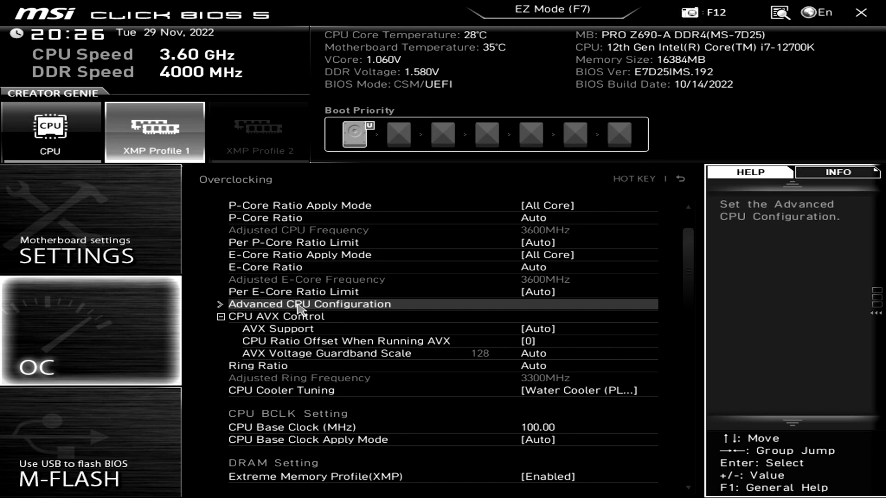
In Advanced CPU Configuration, set Intel C-State to Disabled.
click(297, 305)
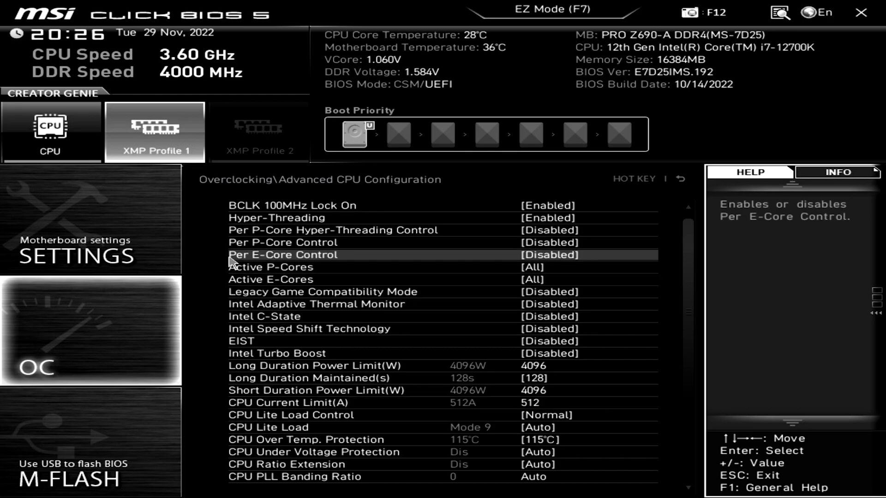
click(310, 318)
click(390, 271)
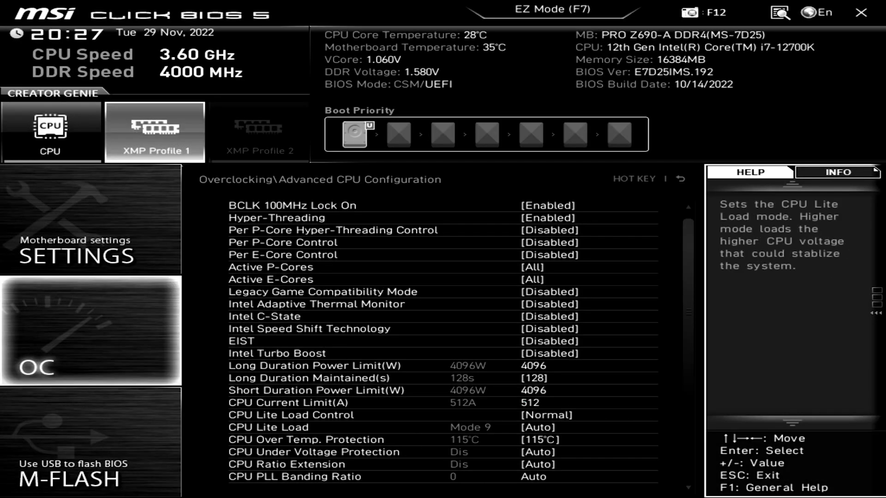
click(418, 367)
scroll(418, 369, down, 7)
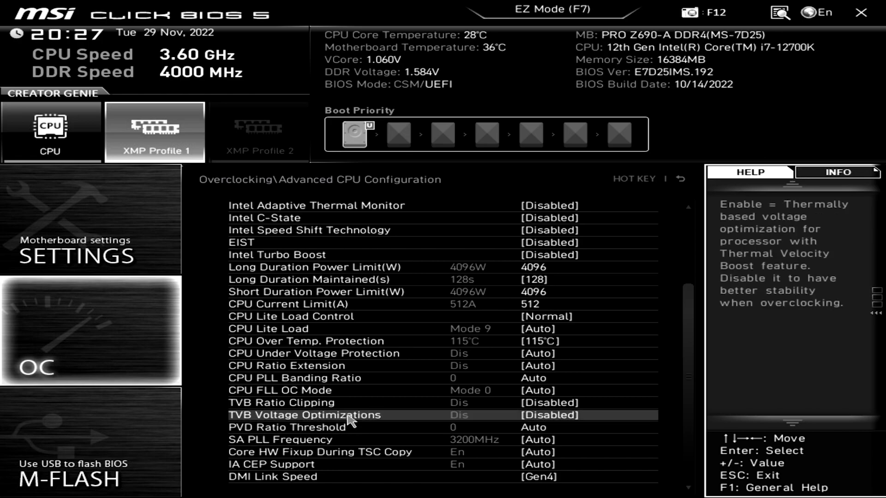
scroll(348, 415, up, 7)
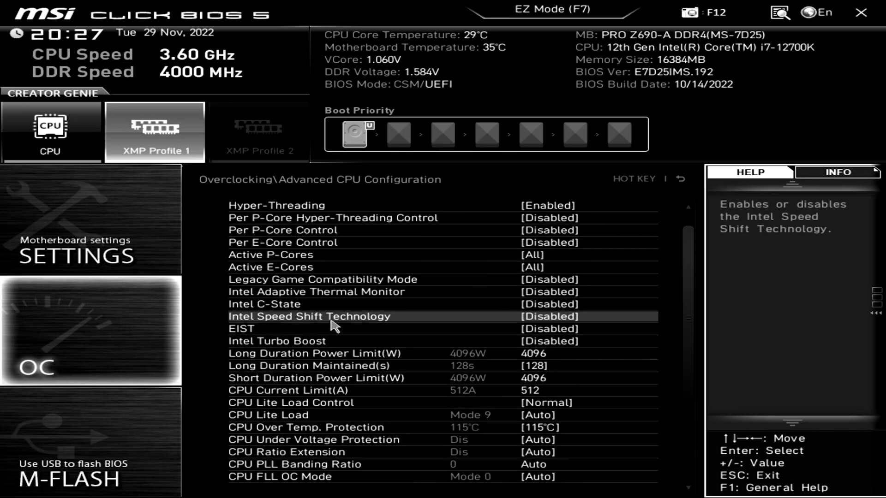
Set Intel Speed Shift Technology, EIST and Intel Turbo Boost to Disabled.
click(332, 321)
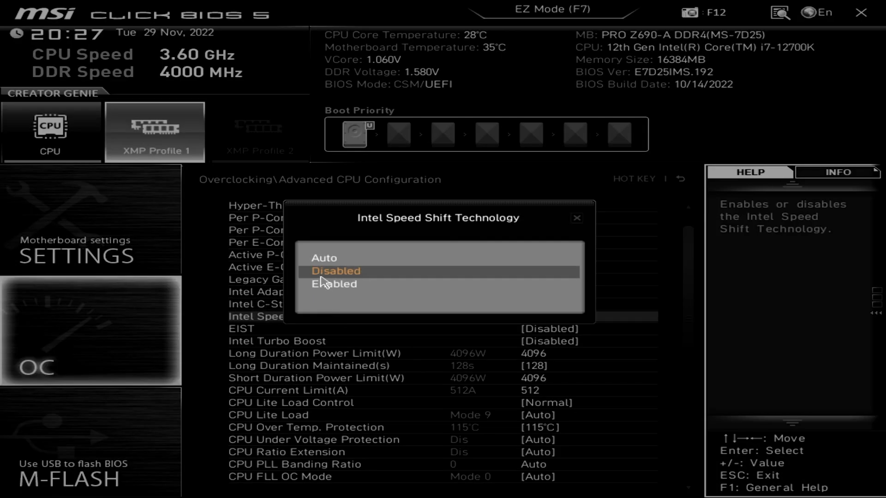
click(327, 272)
click(258, 331)
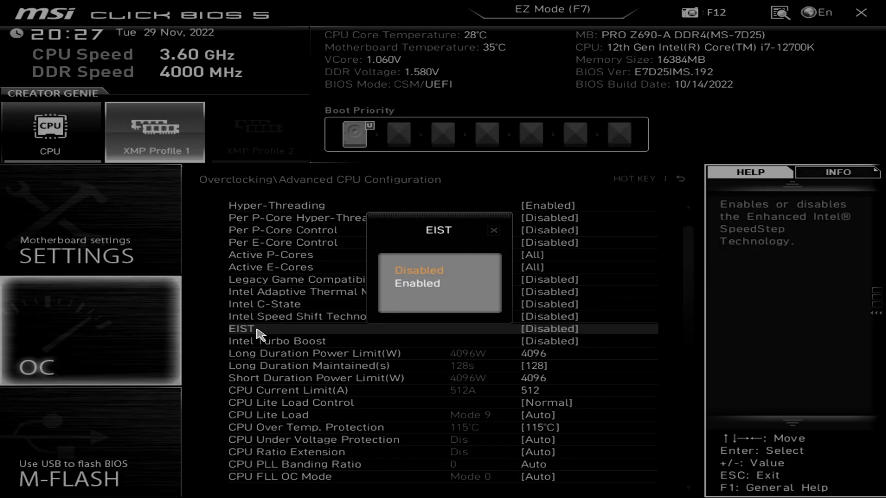
click(415, 272)
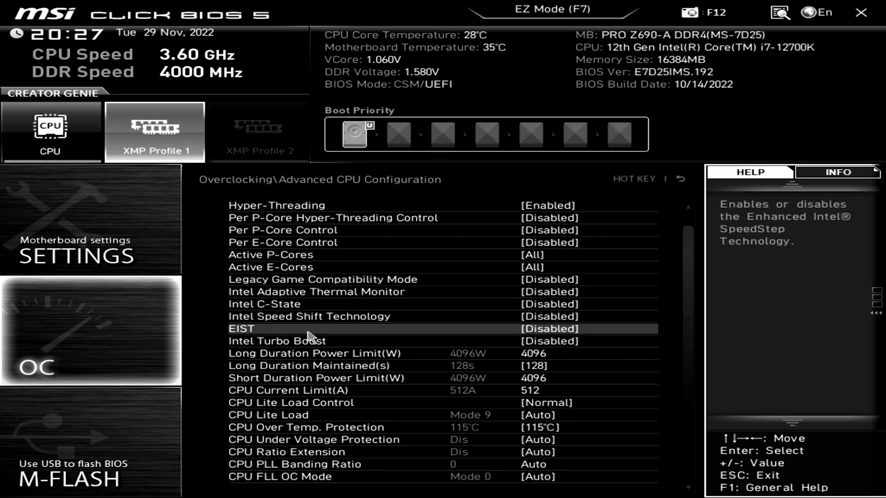
click(304, 342)
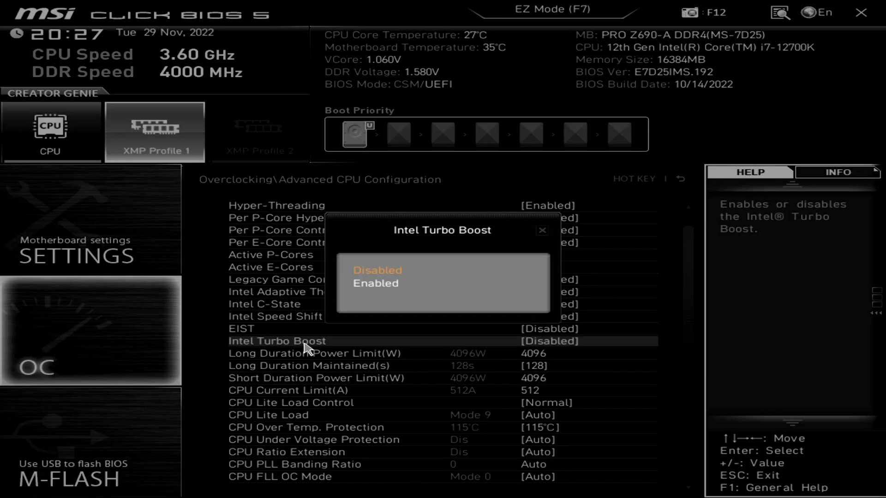
click(353, 273)
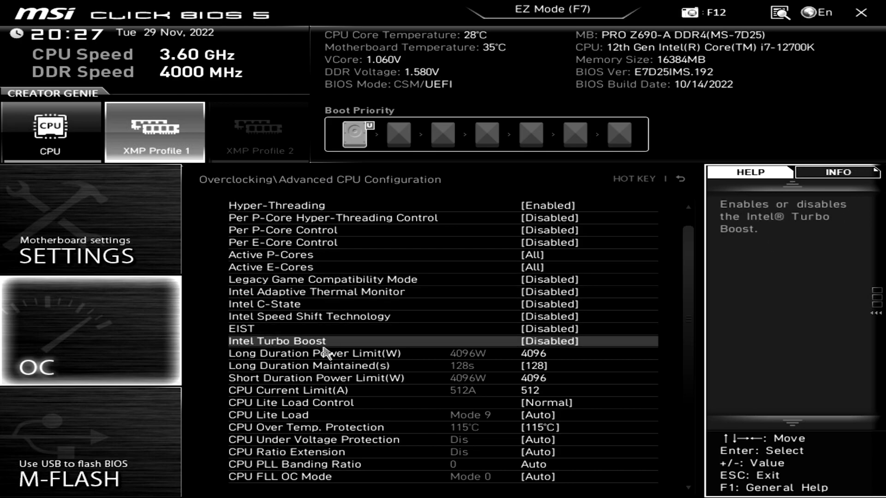
Confirm Intel C-State is Disabled and return to the overclocking list.
scroll(315, 343, up, 1)
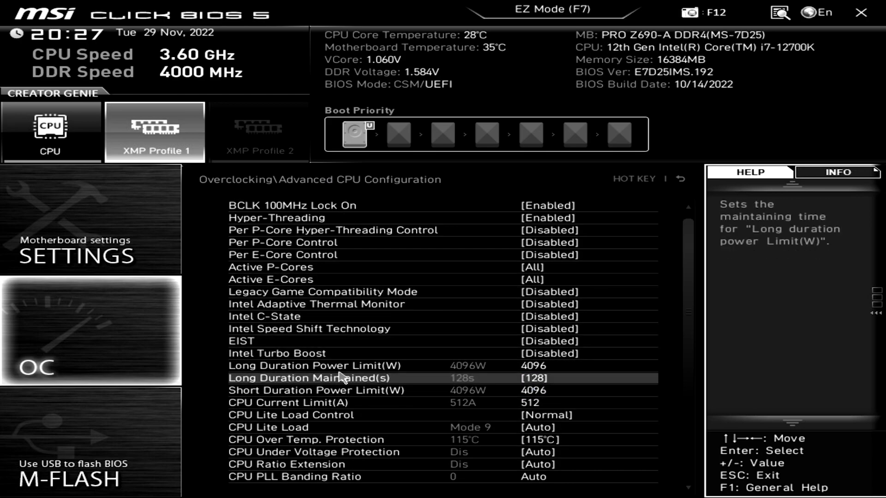
scroll(396, 312, down, 6)
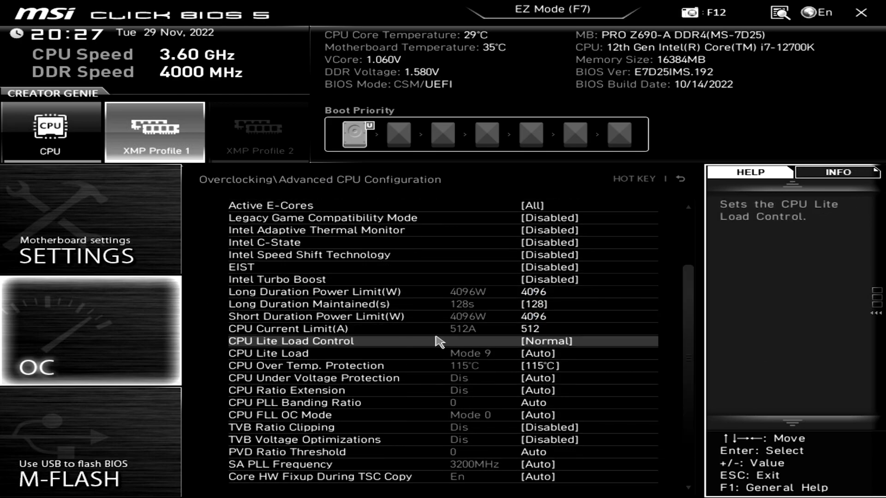
scroll(346, 306, up, 5)
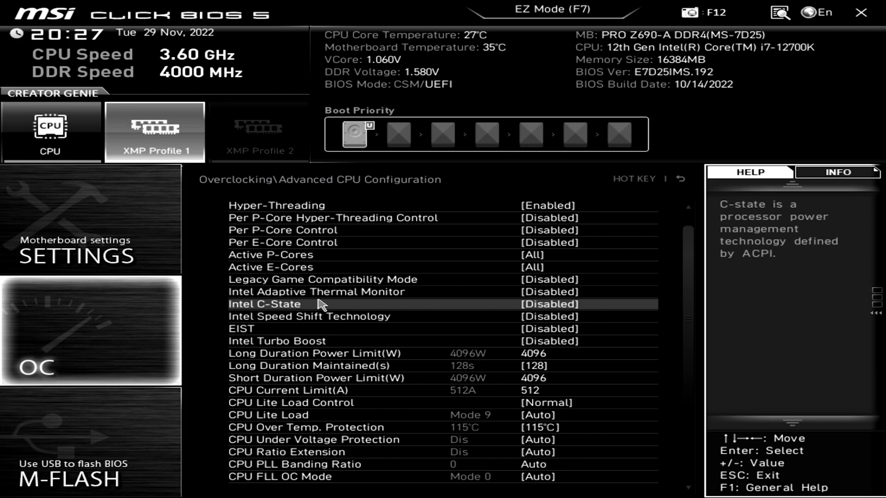
click(263, 305)
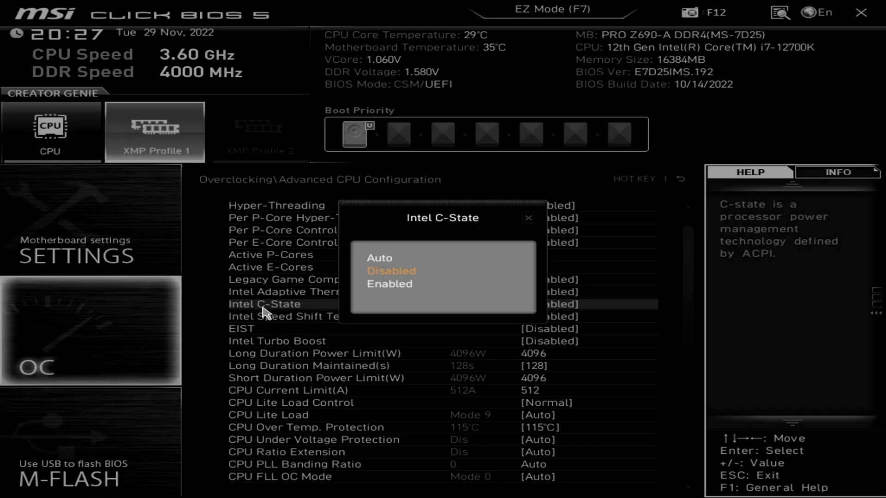
click(372, 272)
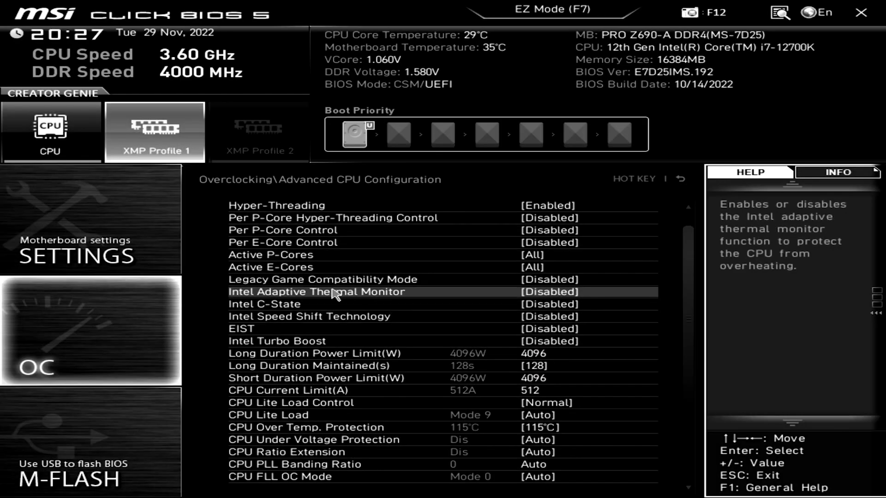
key(Escape)
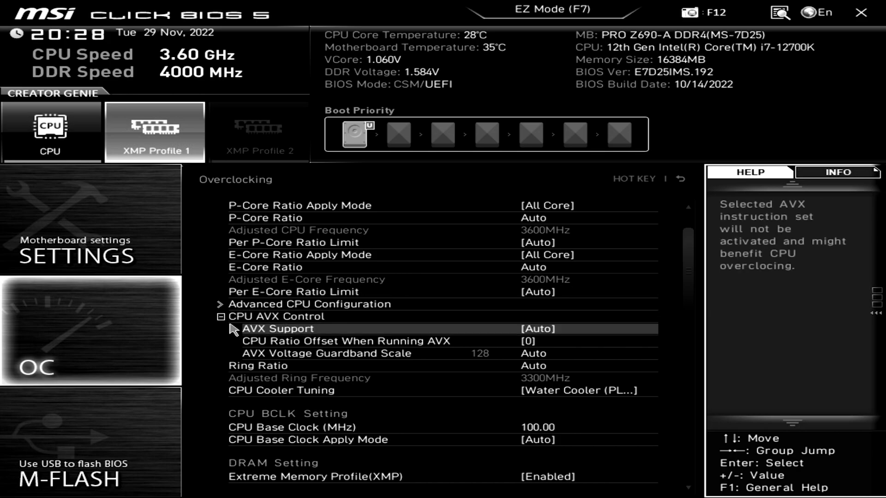
Go to Settings > Save & Exit, where Save Changes and Reboot is offered.
click(138, 235)
click(355, 243)
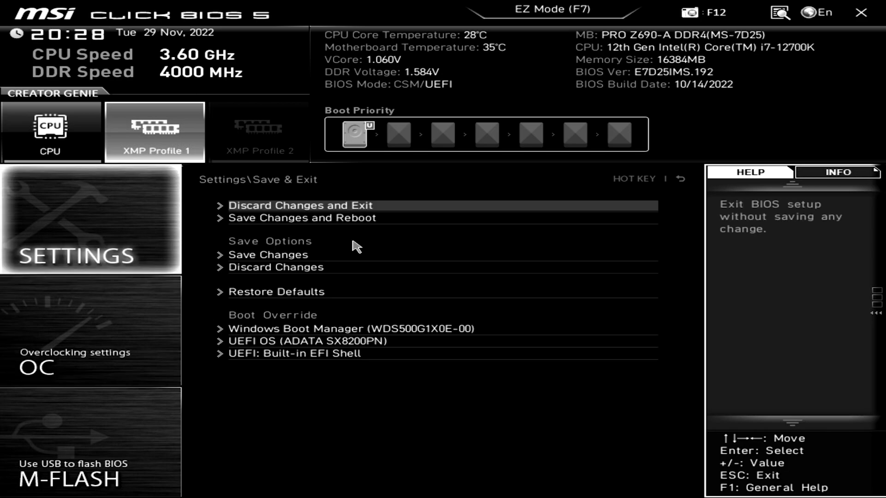